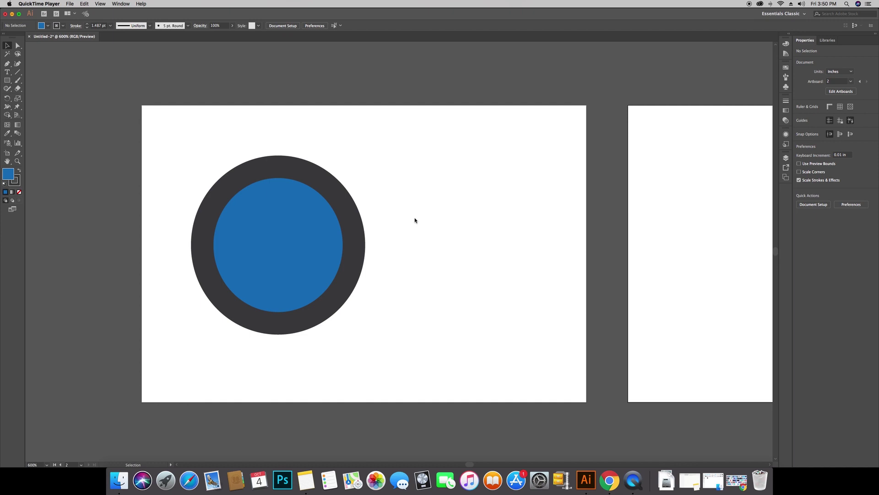
- Delete the blue circle with the dark outline from the Illustrator artboard
left_click(415, 220)
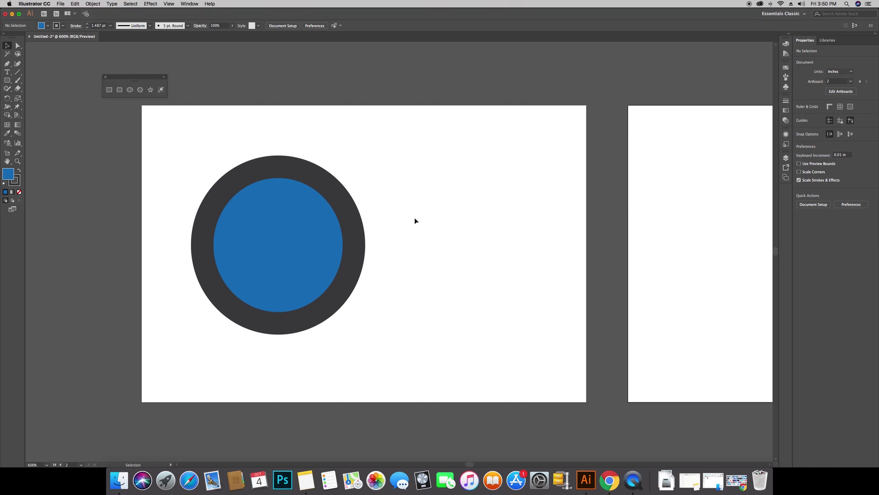
left_click(329, 235)
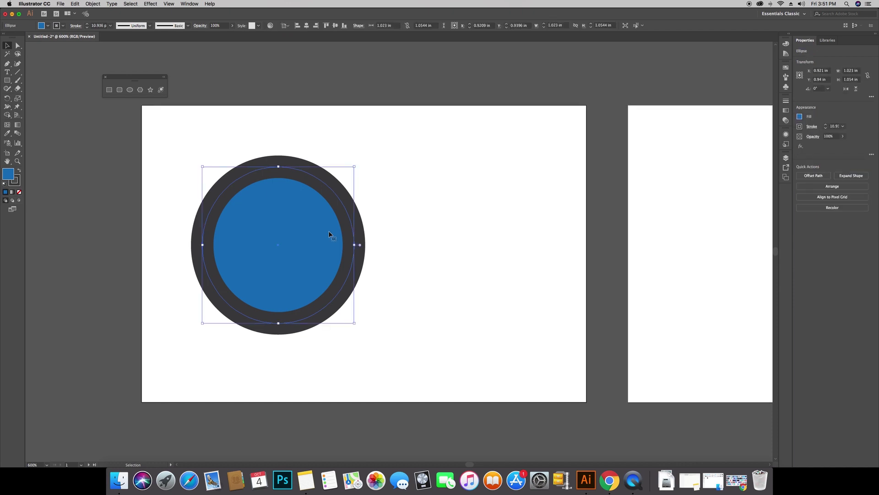
key("Delete")
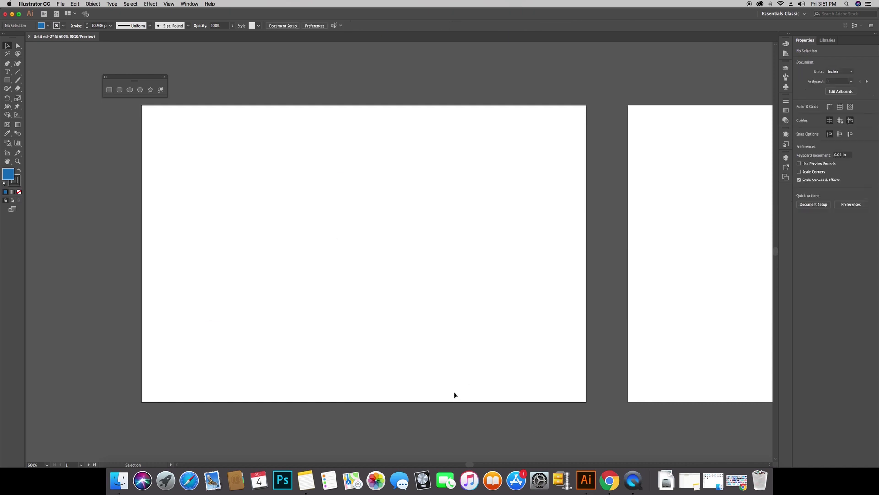
- Copy the blue Pin on Patterns login-screen image from the Google 'ui login' image results
left_click(609, 481)
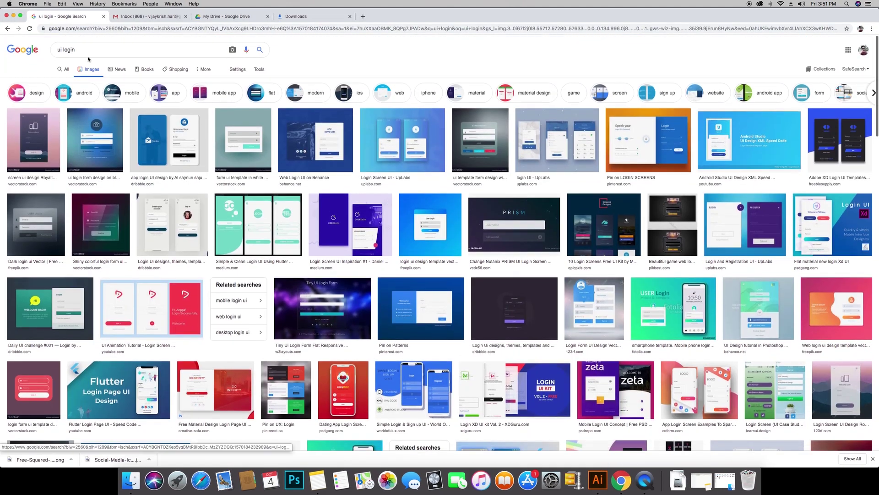
left_click(100, 55)
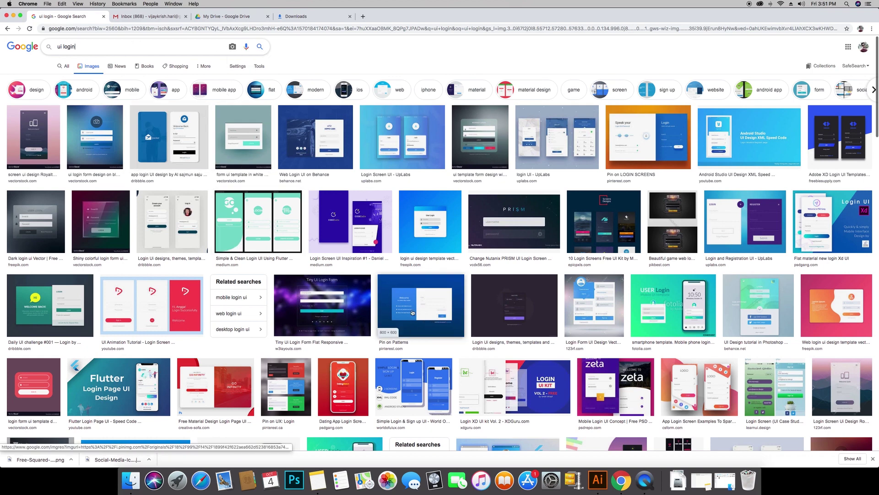
left_click(405, 315)
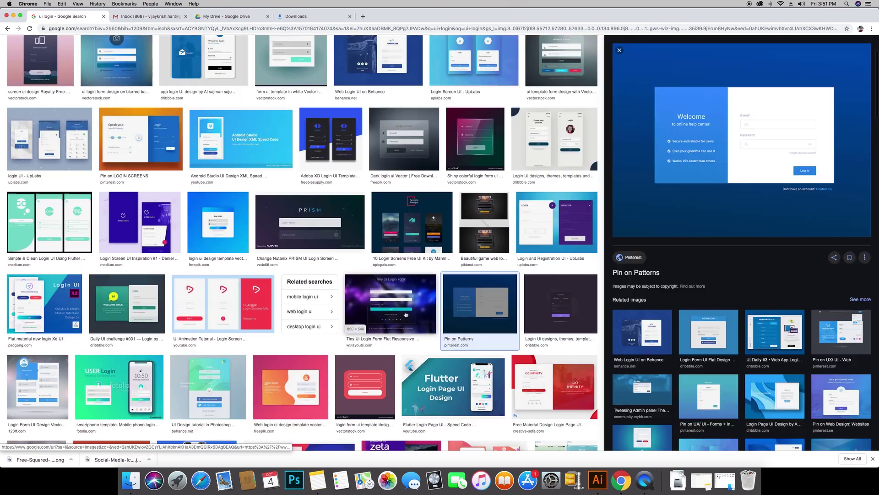
right_click(725, 169)
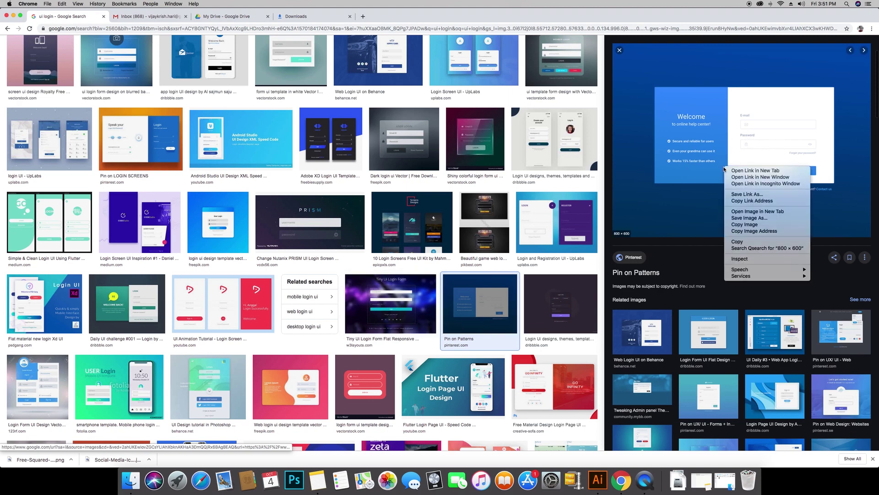
left_click(742, 225)
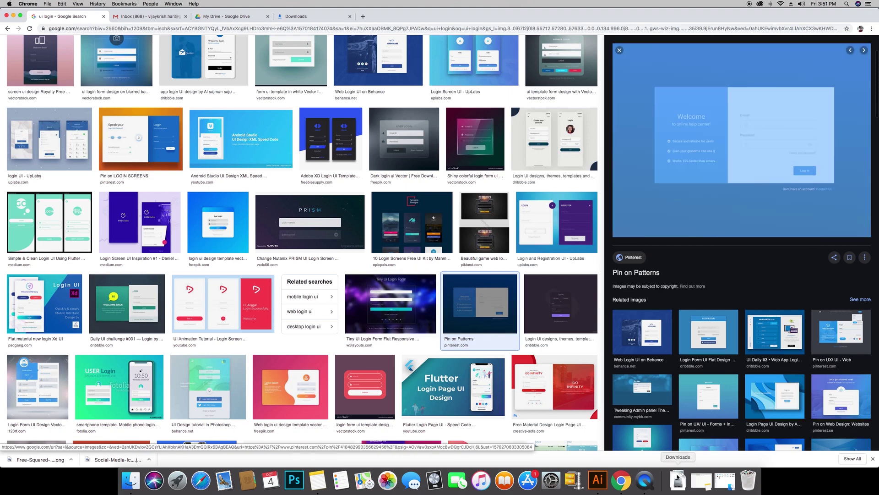
left_click(588, 482)
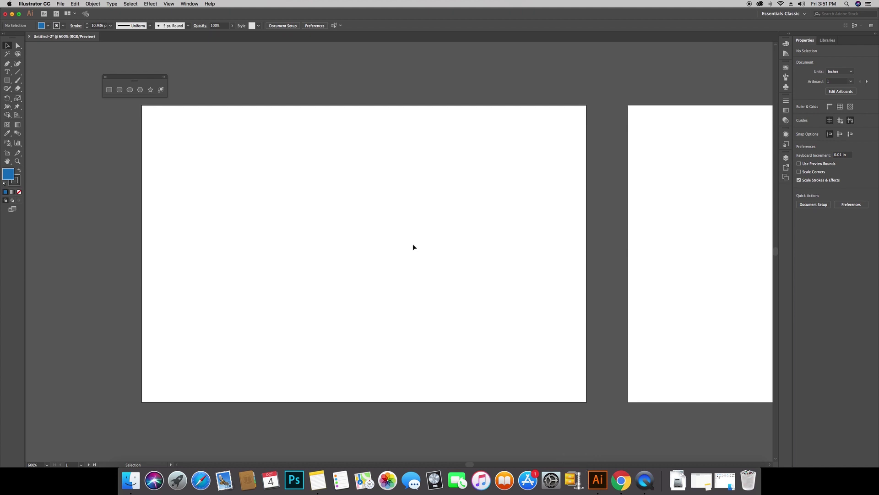
- Paste the login image, scale it uniformly 50% twice, and drag it toward the second artboard
key("super")
key("super+v")
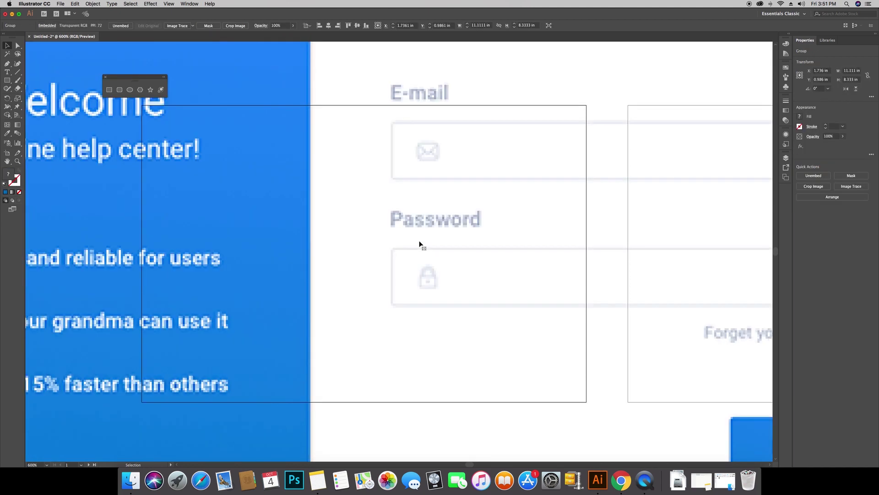
key("s")
key("Return")
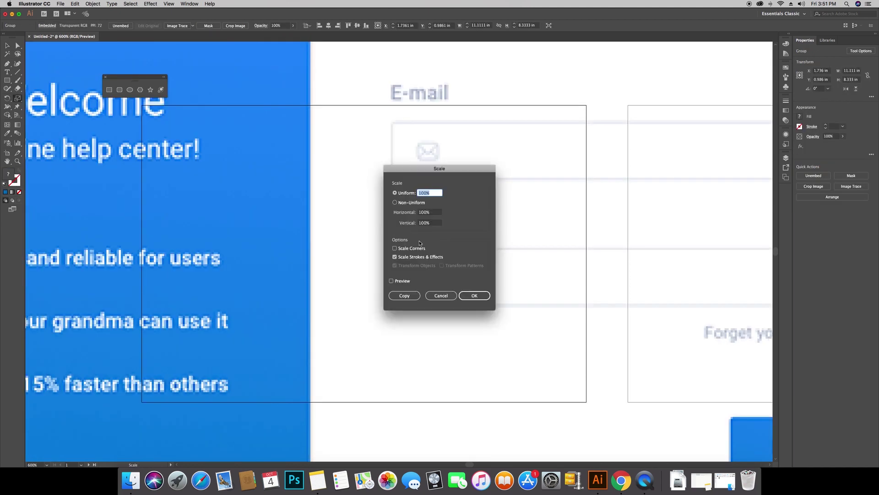
type("50")
key("Return")
key("Return")
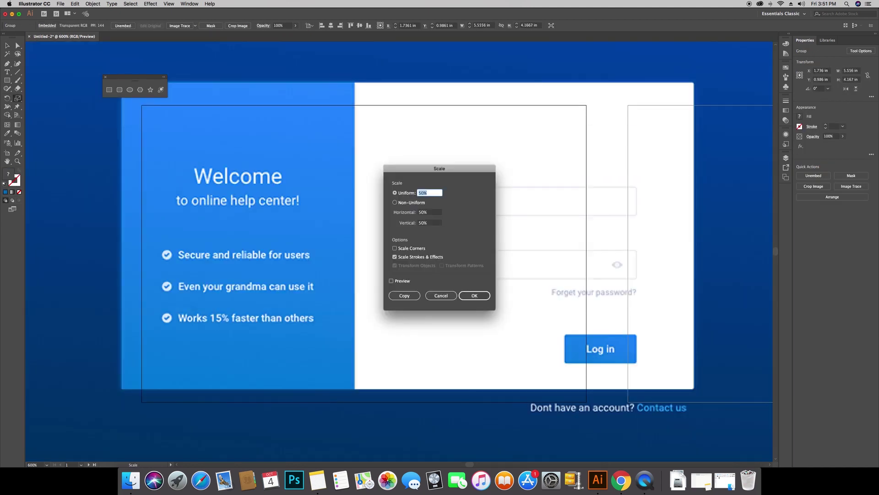
key("Return")
key("Return")
key("Return")
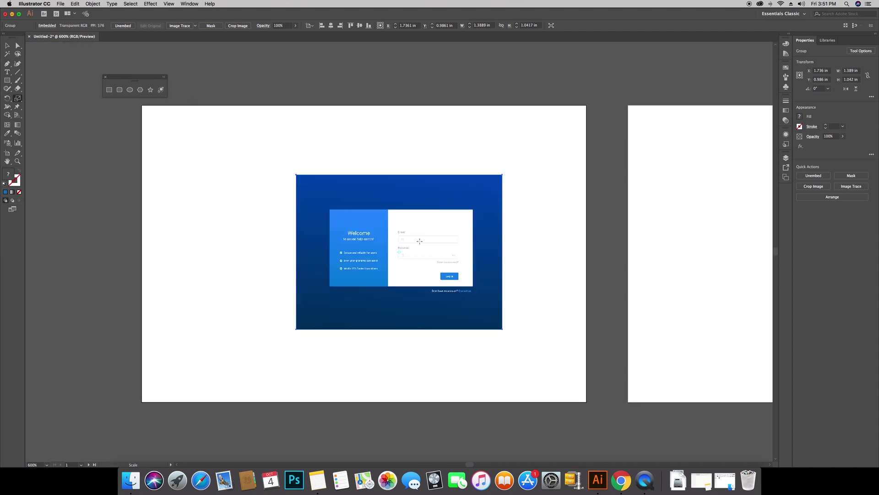
key("v")
left_click_drag(422, 242, 644, 219)
- Create a 3 × 2 in rectangle on the first artboard
left_click(340, 257)
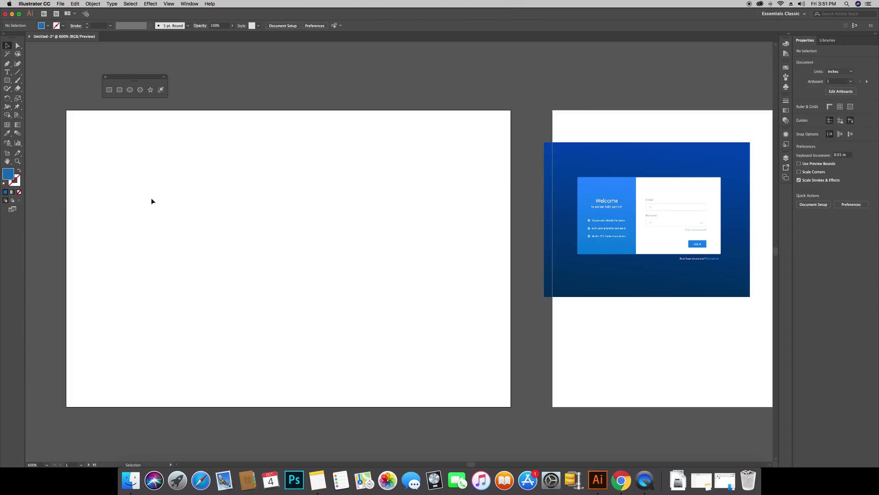
left_click(7, 80)
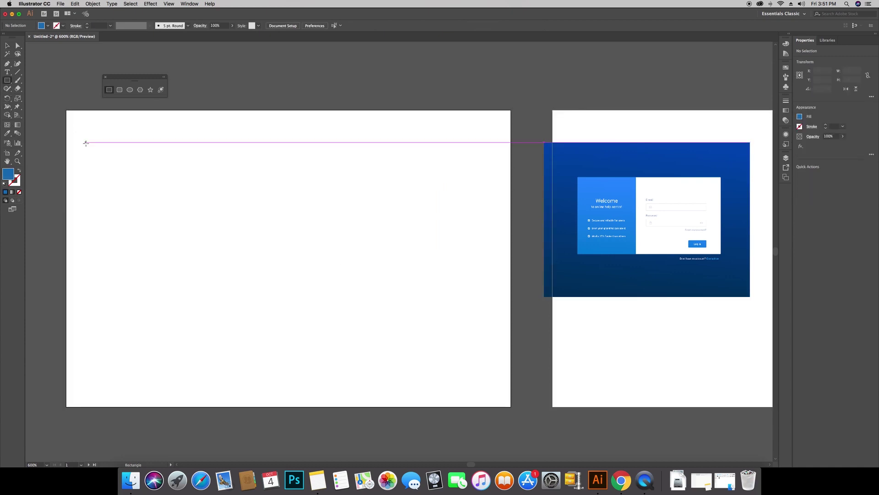
left_click(85, 143)
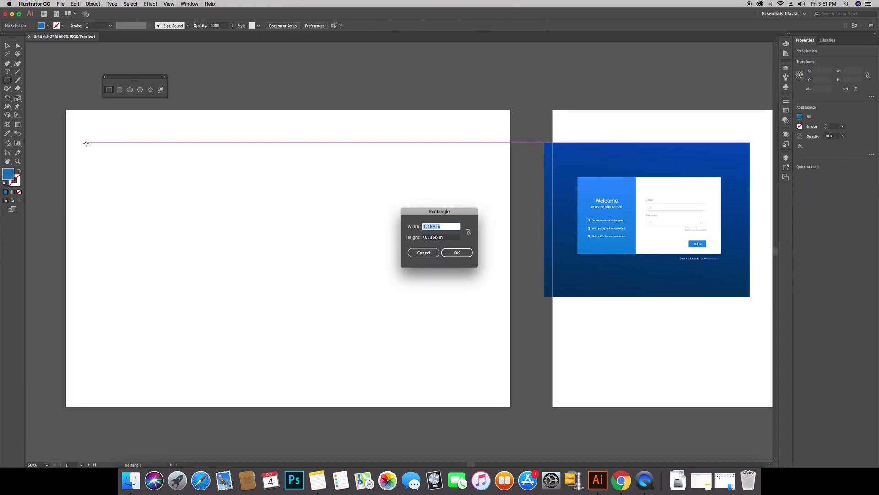
type("3")
key("Tab")
type("2")
key("Return")
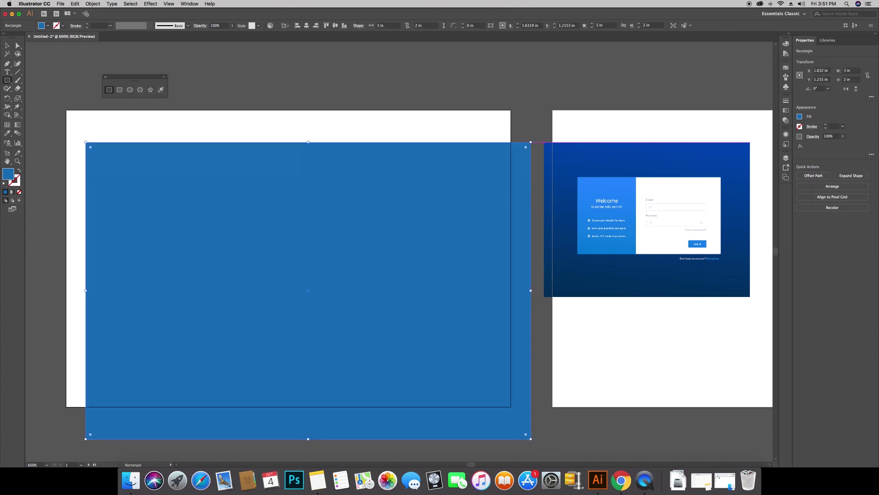
- Align the rectangle to the artboard's left and top edges and fill it dark indigo
left_click(297, 25)
left_click(326, 25)
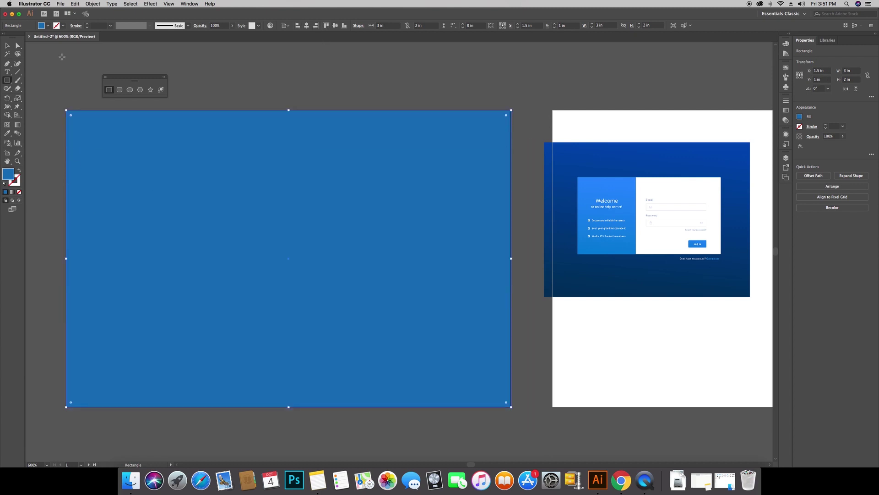
left_click(48, 25)
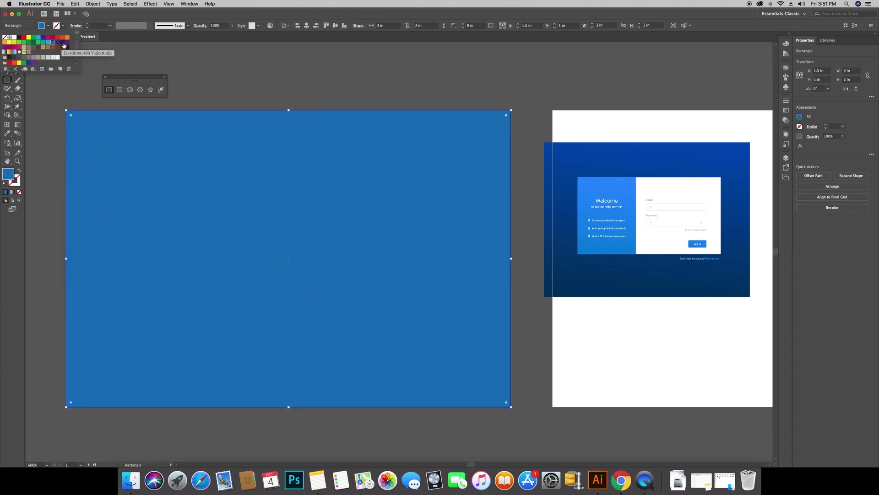
left_click(63, 42)
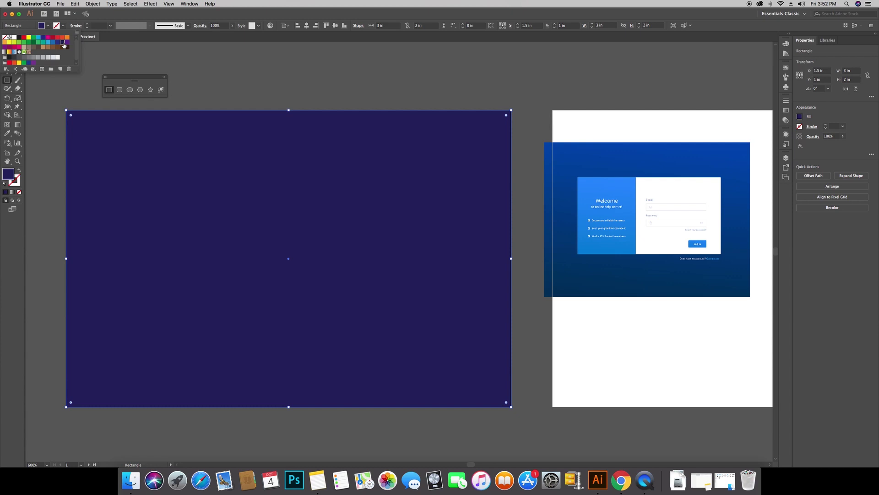
left_click(44, 39)
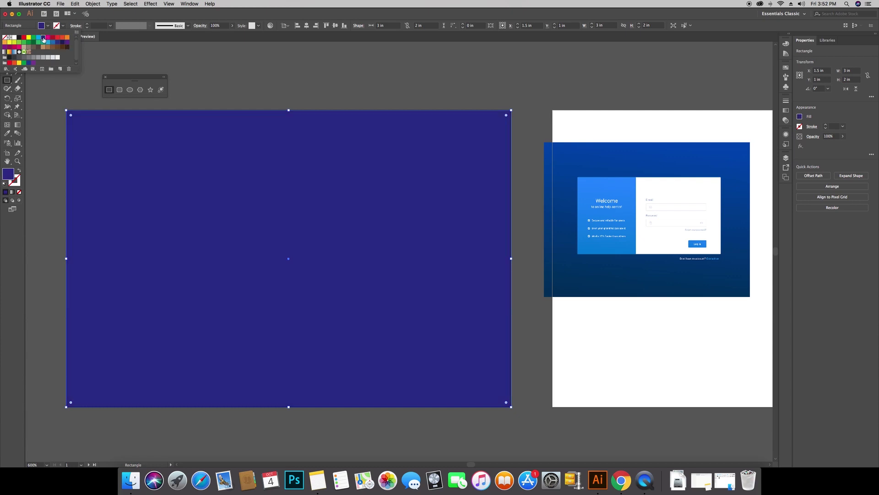
left_click(44, 28)
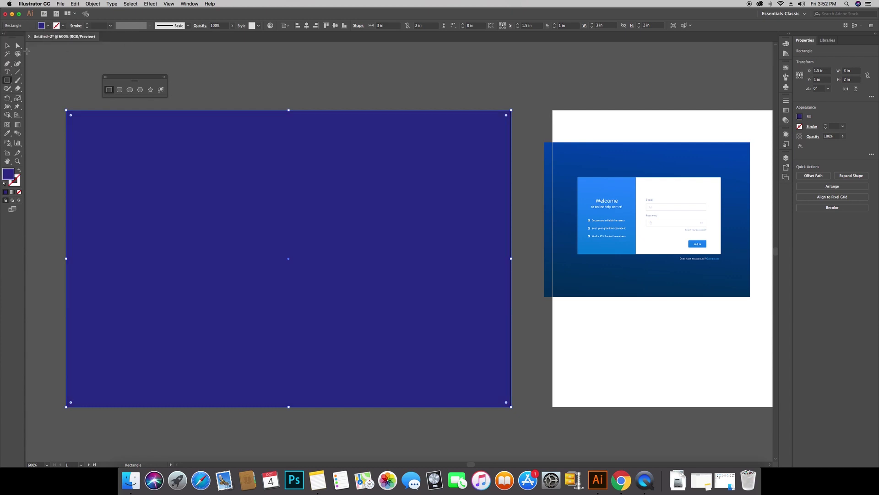
left_click(7, 46)
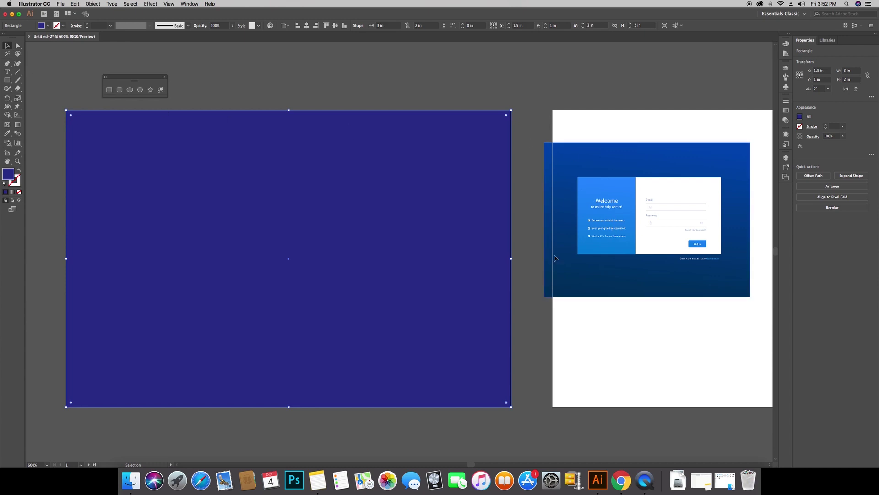
left_click(216, 96)
- Draw a tall 0.896 × 1.447 in rectangle on the background's left side, filled bright cyan
left_click(7, 83)
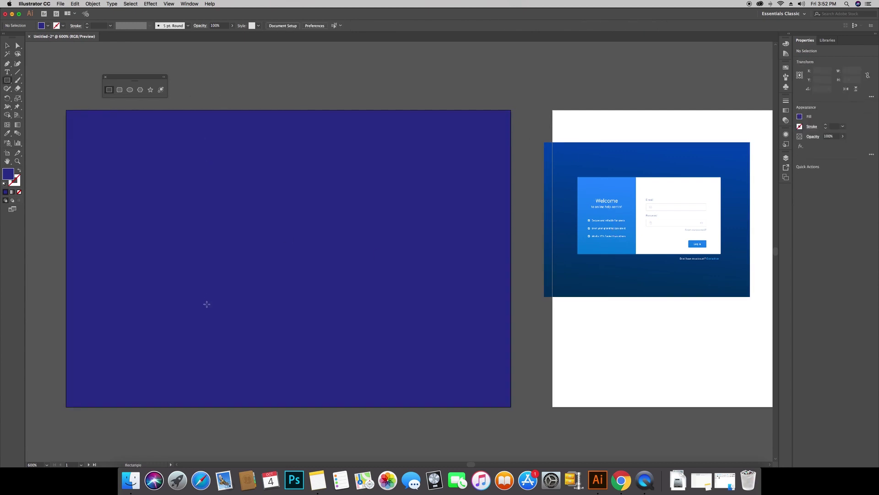
left_click_drag(102, 156, 235, 370)
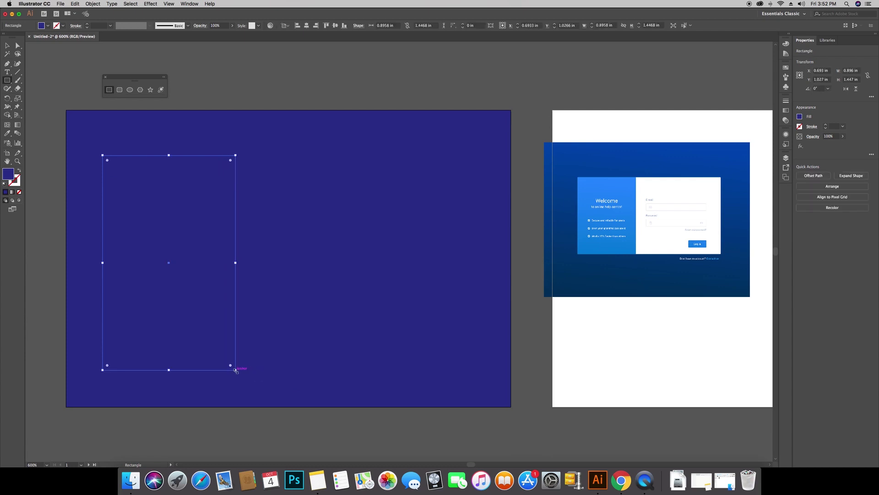
left_click(48, 26)
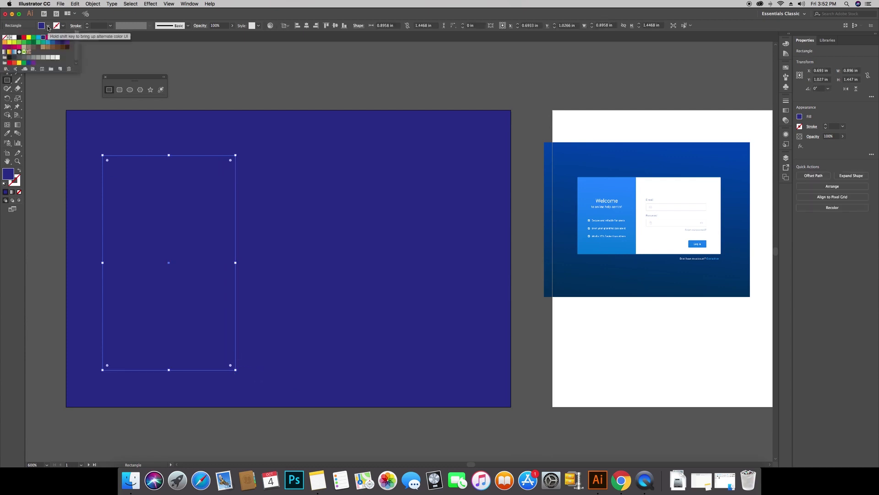
left_click(44, 42)
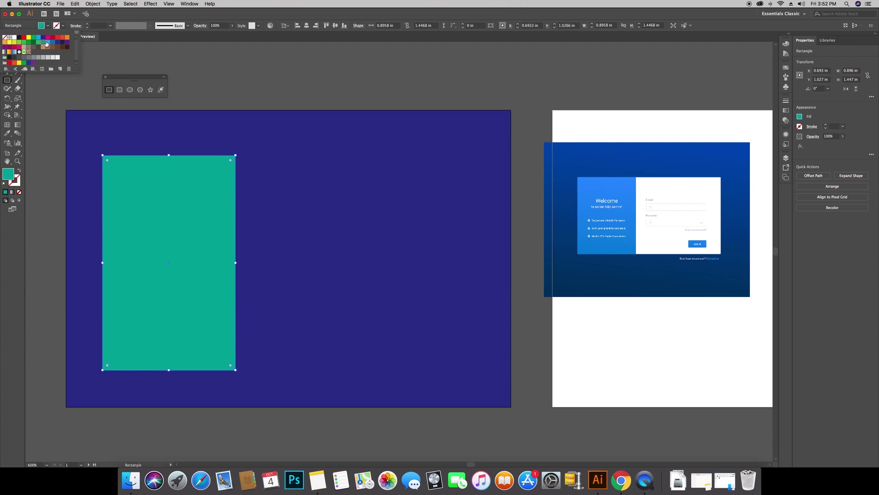
left_click(48, 43)
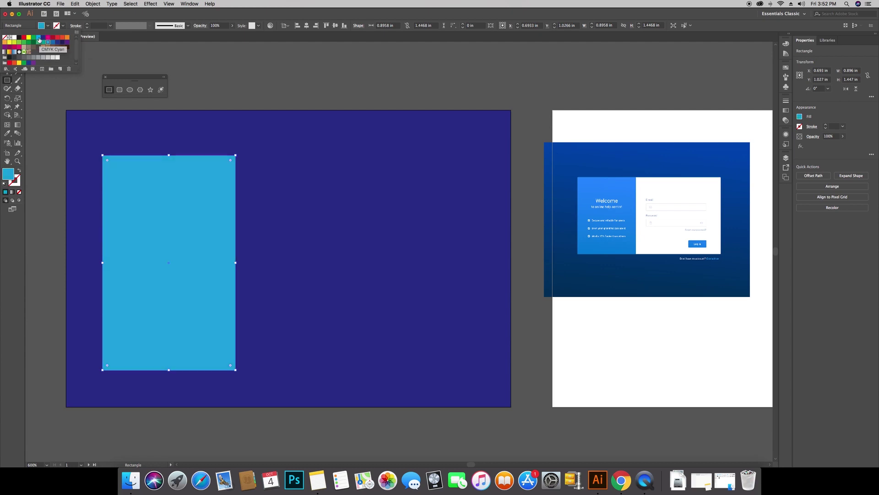
left_click(39, 38)
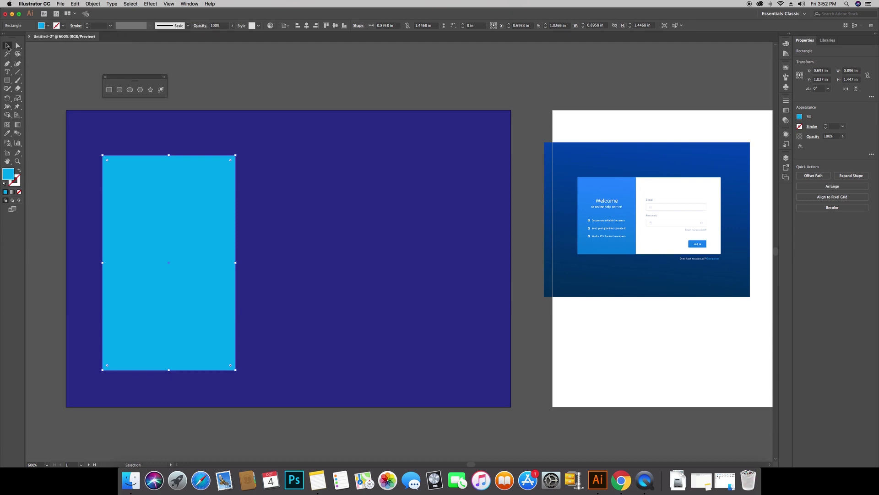
left_click(7, 45)
key("m")
key("shift+super+a")
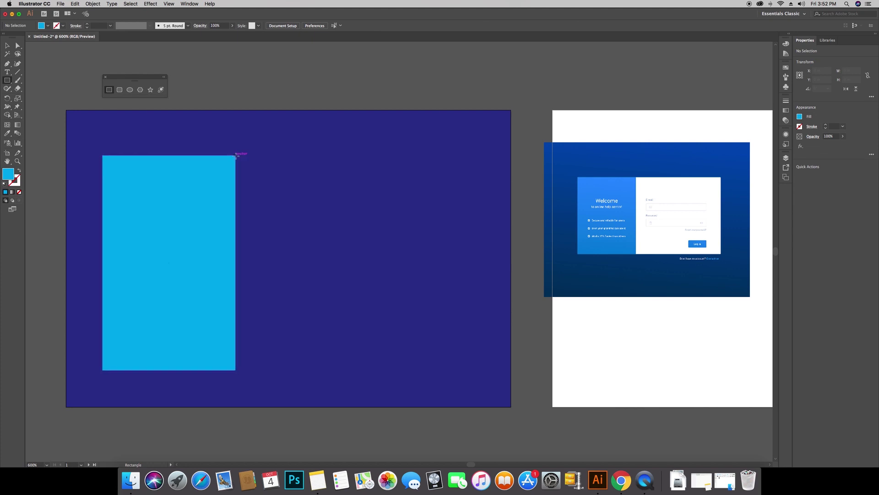
- Draw a 1.588 × 1.447 in rectangle right of the cyan panel and fill it white
left_click_drag(235, 156, 362, 370)
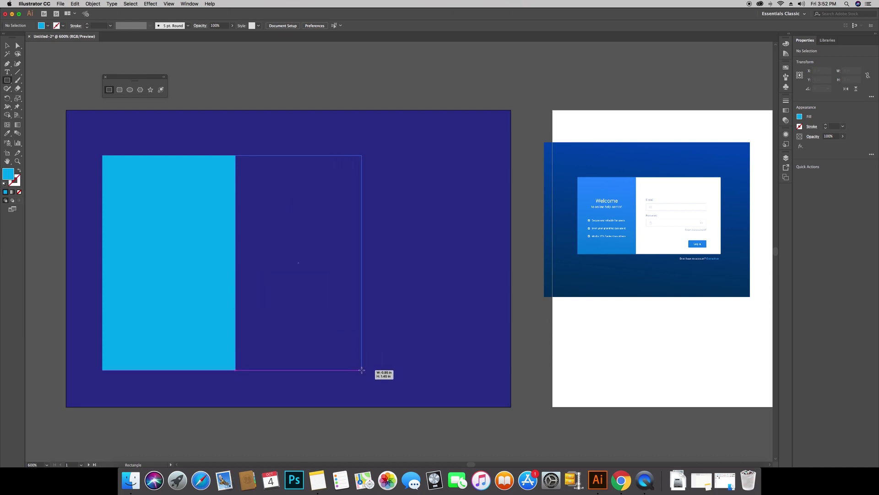
left_click_drag(362, 370, 472, 370)
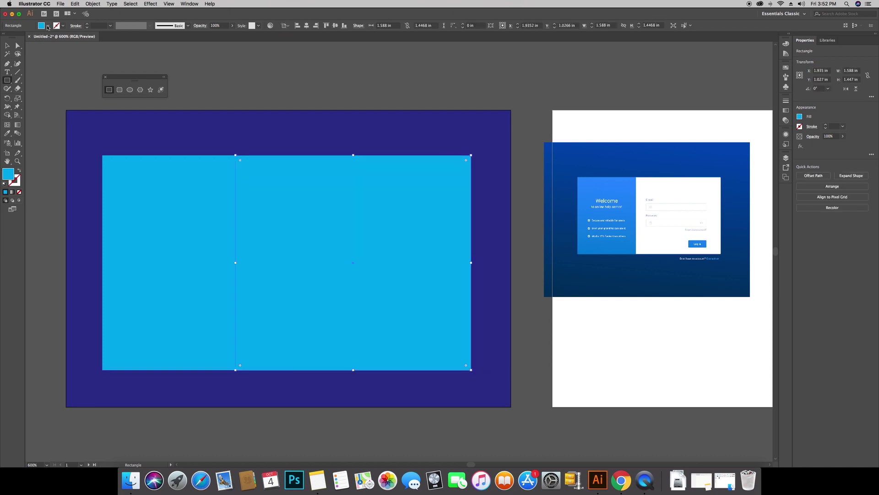
left_click(48, 25)
left_click(14, 38)
key("Escape")
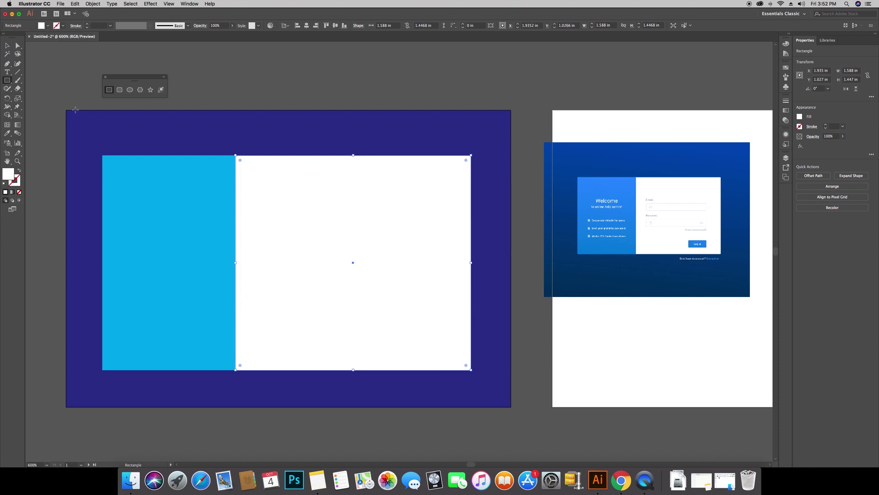
key("v")
left_click(245, 82)
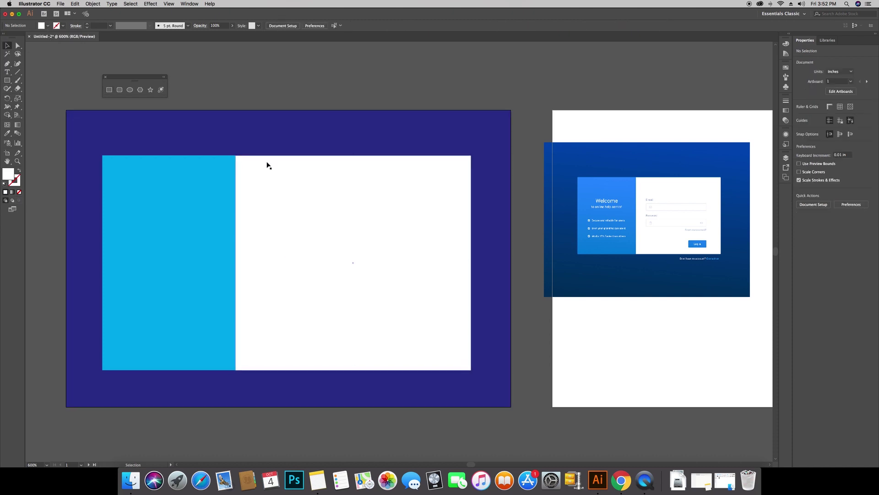
left_click(7, 80)
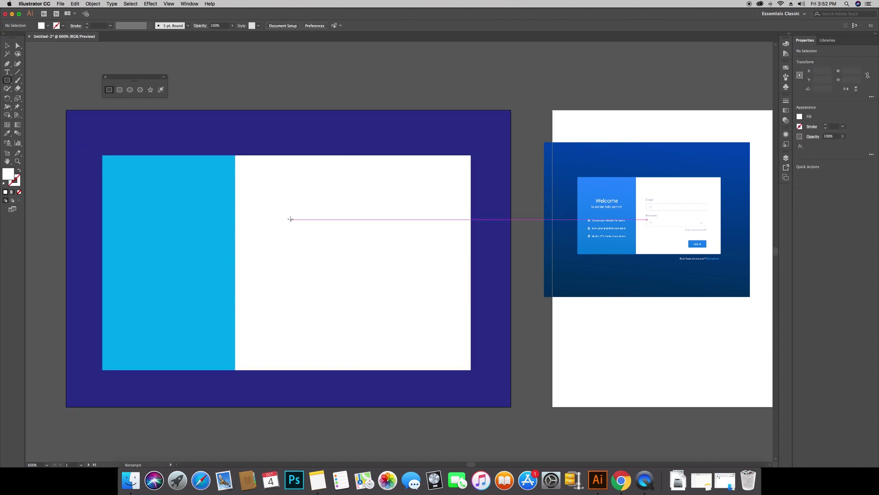
- Draw a 1.178 × 0.153 in light grey field rectangle in the white area
mouse_move(260, 209)
left_mouse_down()
mouse_move(288, 239)
mouse_move(426, 257)
mouse_move(450, 232)
mouse_move(434, 230)
left_mouse_up()
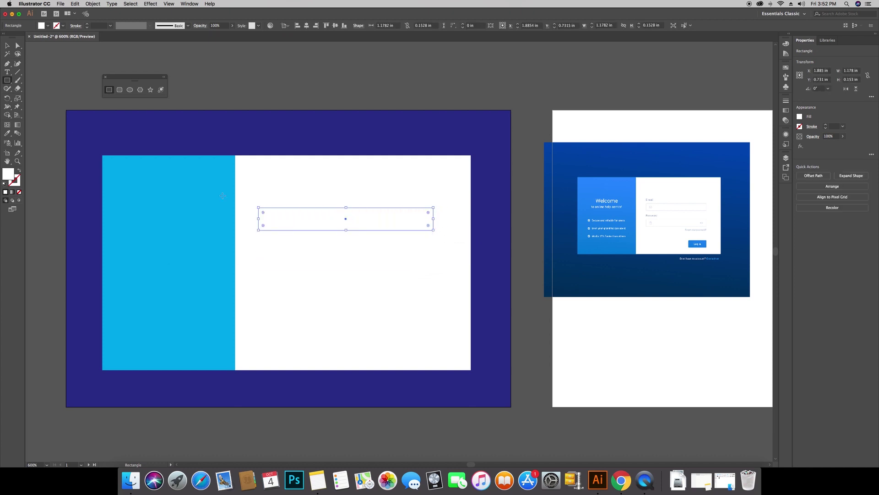
left_click(48, 26)
left_click(52, 58)
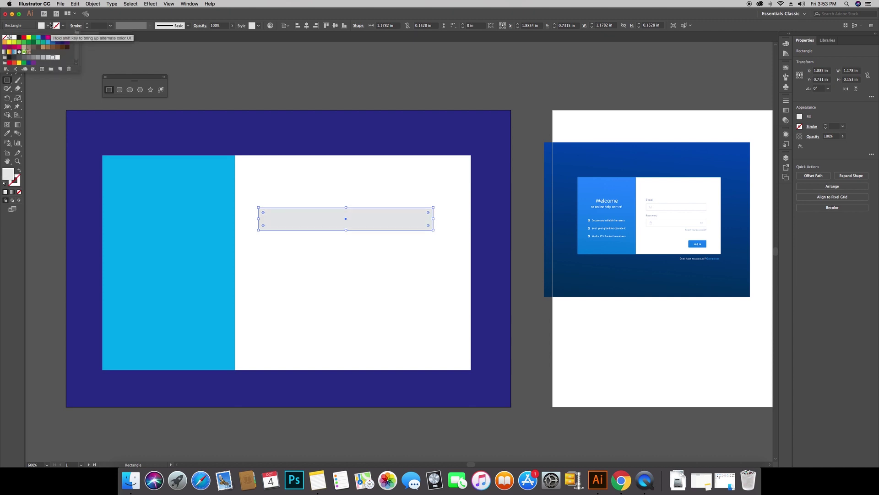
left_click(48, 25)
left_click(7, 45)
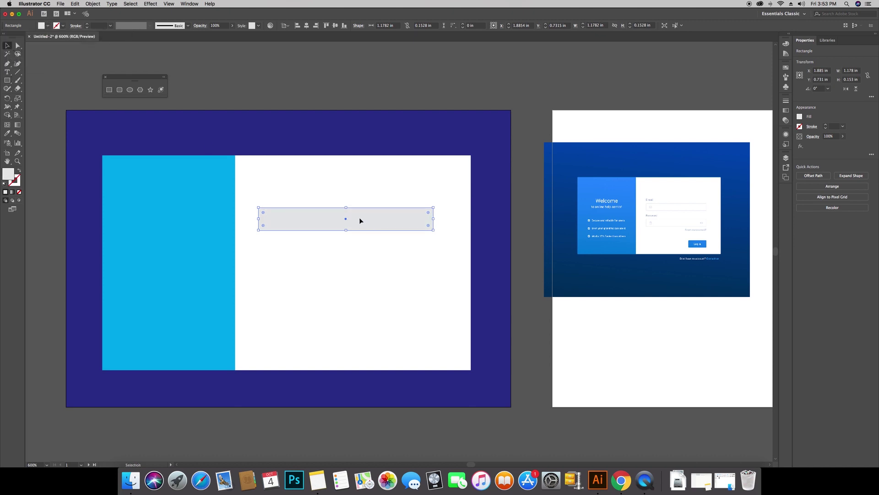
left_click_drag(359, 217, 367, 218)
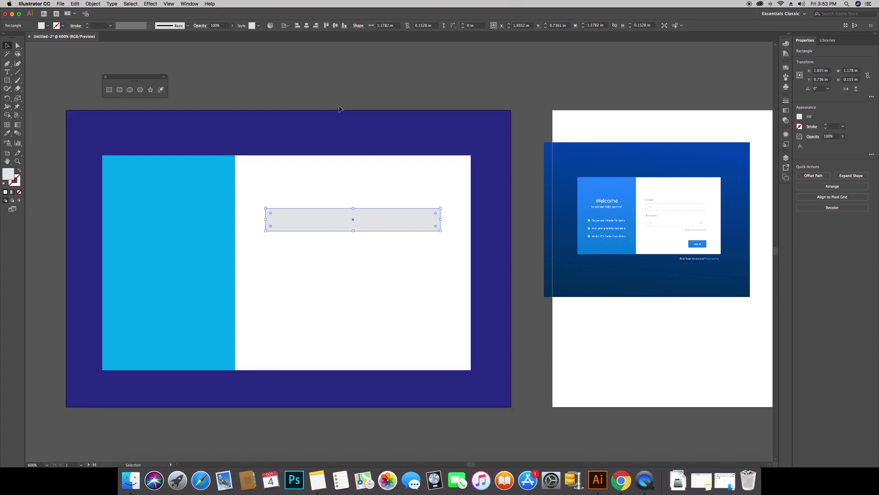
left_click(337, 89)
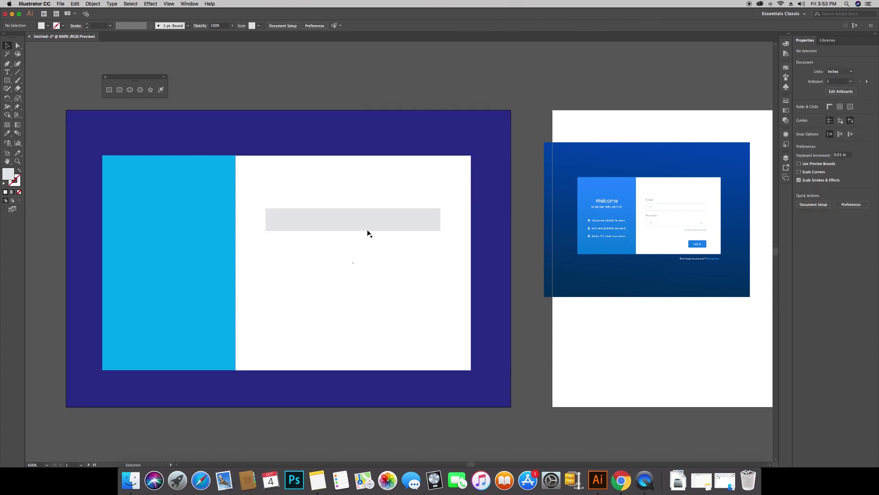
- Duplicate the grey field straight below the original
left_click(348, 228)
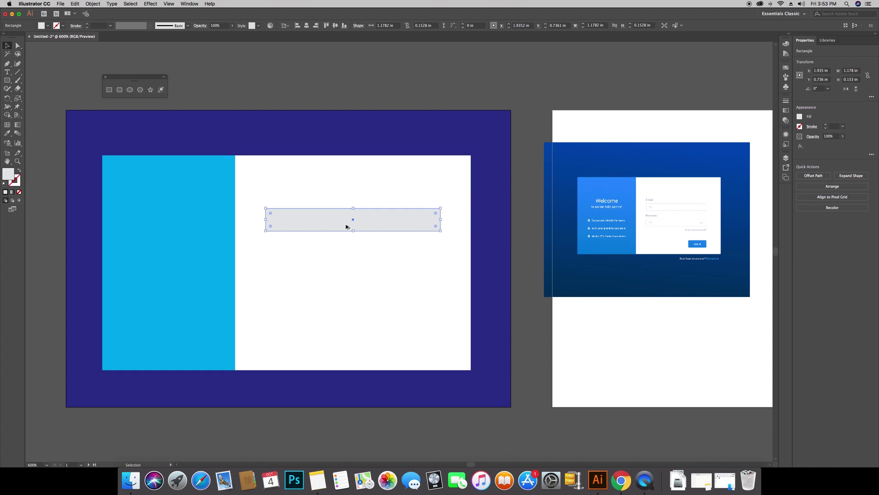
left_click_drag(345, 226, 346, 277)
key("shift")
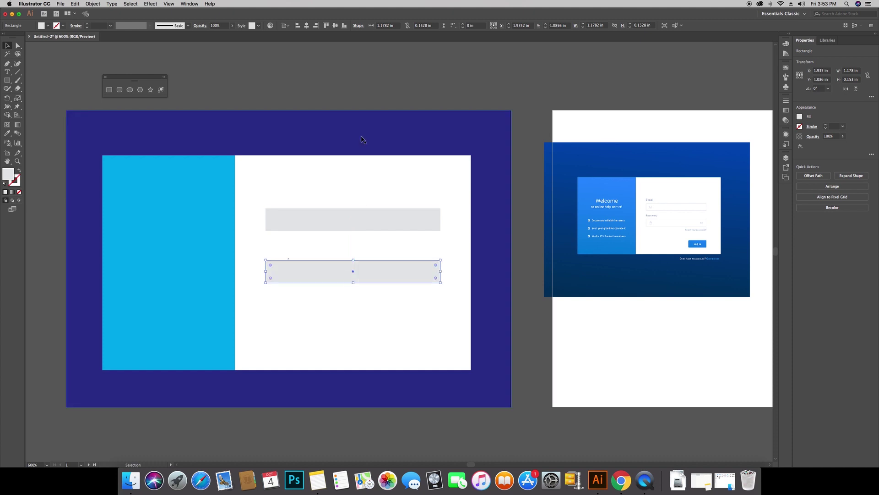
left_click(347, 97)
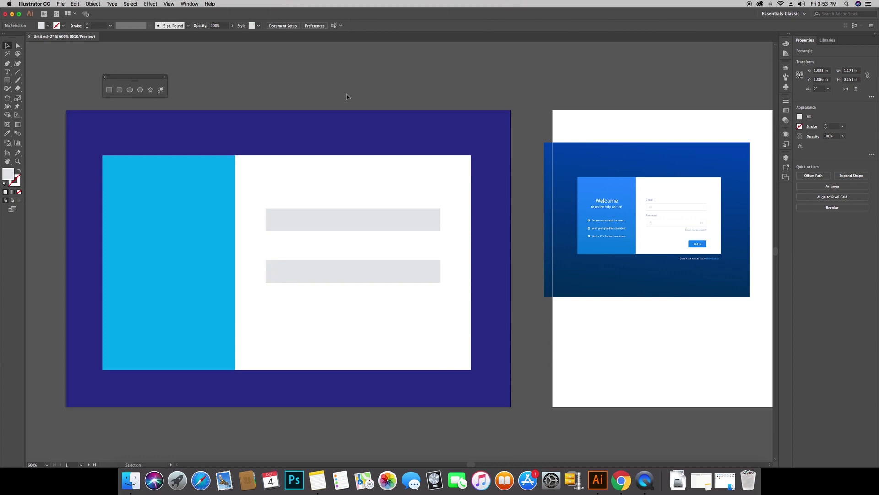
left_click(9, 83)
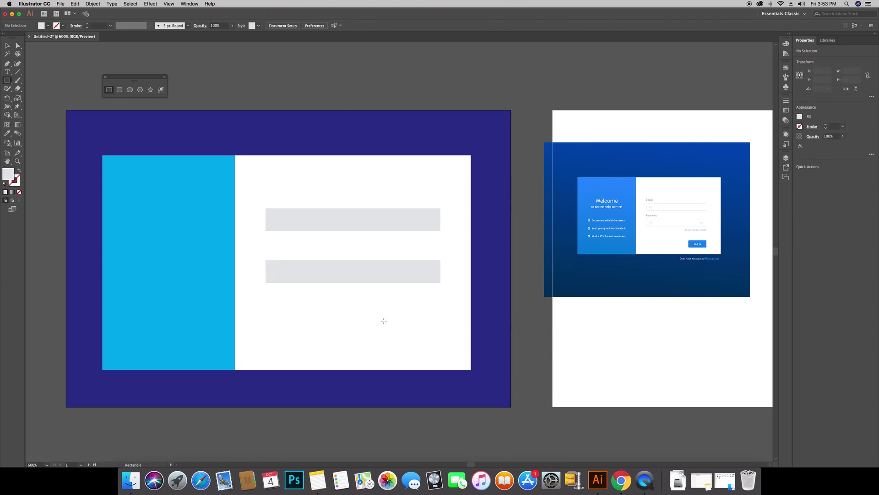
- Draw a 0.525 × 0.19 in rounded pill below the fields and fill it cyan
left_click(119, 90)
left_click_drag(319, 314, 397, 343)
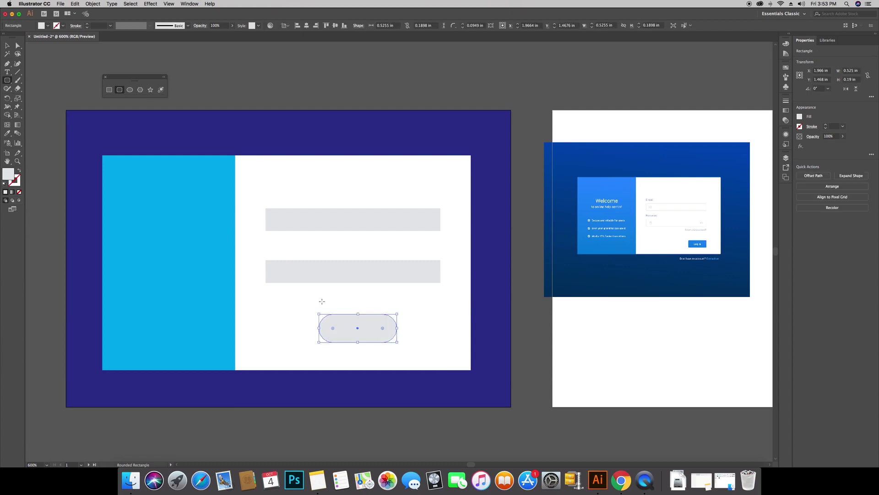
left_click(46, 26)
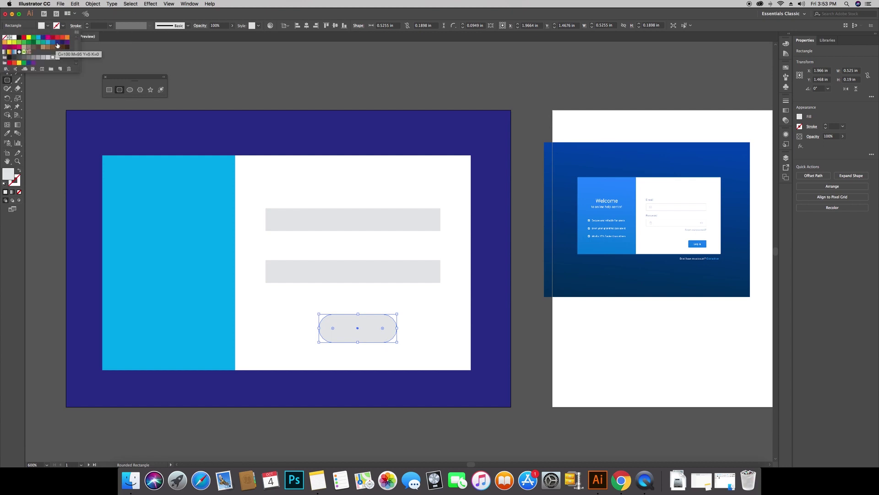
left_click(38, 38)
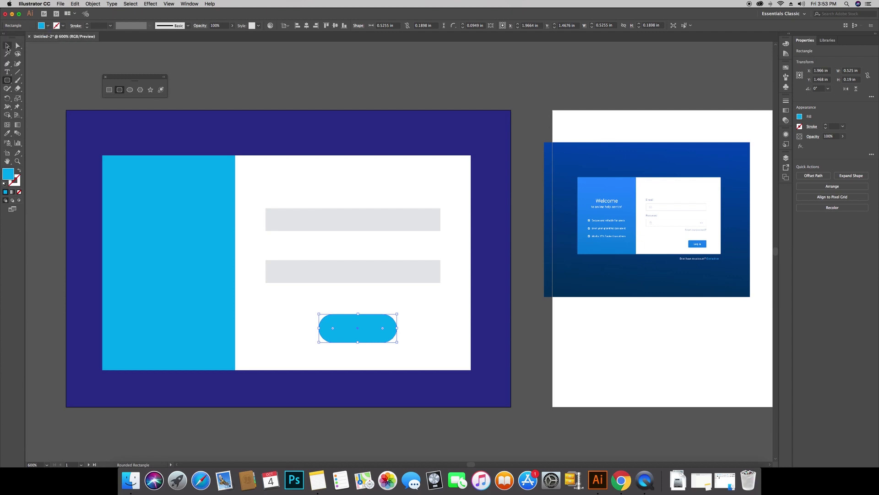
left_click(8, 46)
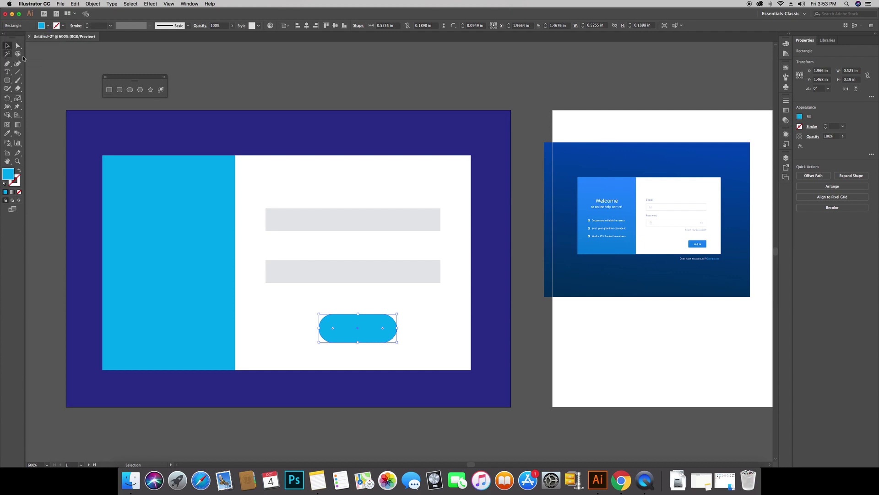
left_click(277, 98)
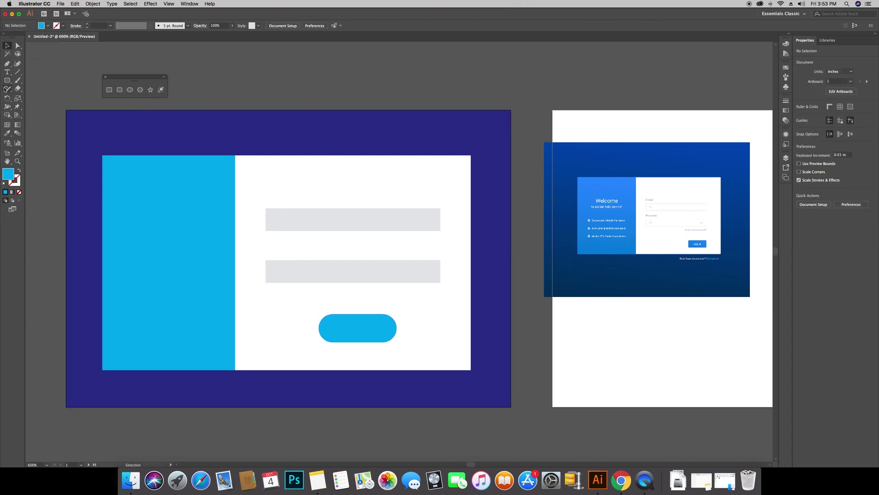
- Add a 4 pt 'Email id' label above the first field
left_click(8, 72)
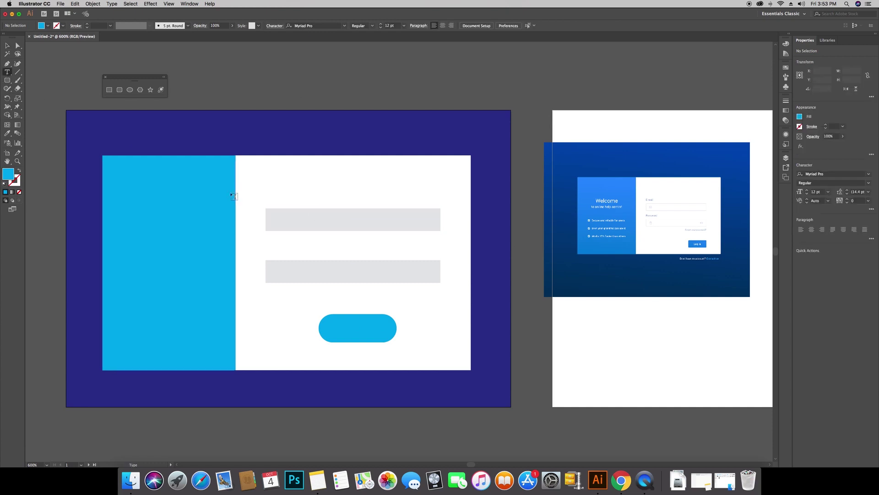
left_click(270, 202)
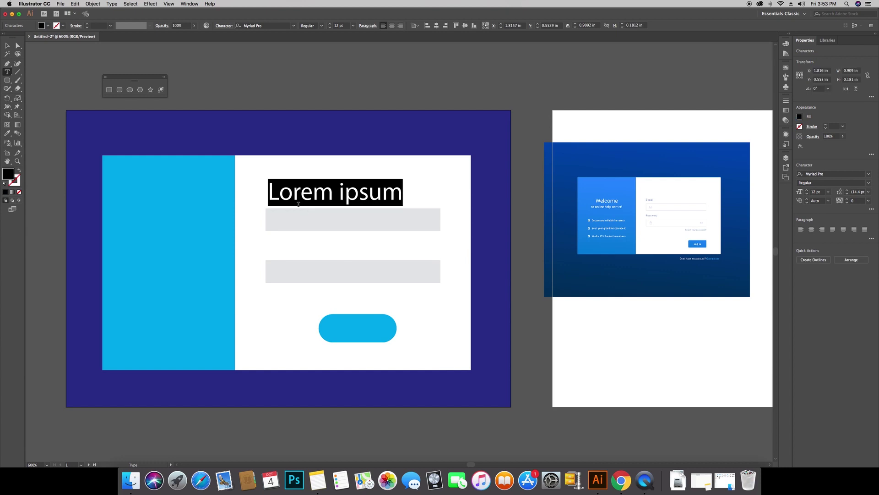
key("super+shift+comma")
key("super+shift+comma")
key("super+shift+comma")
key("super+shift+comma")
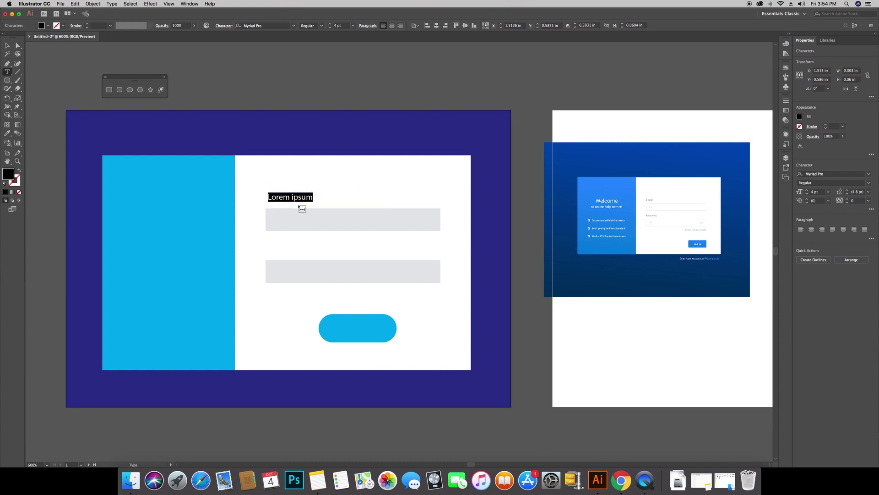
type("Email")
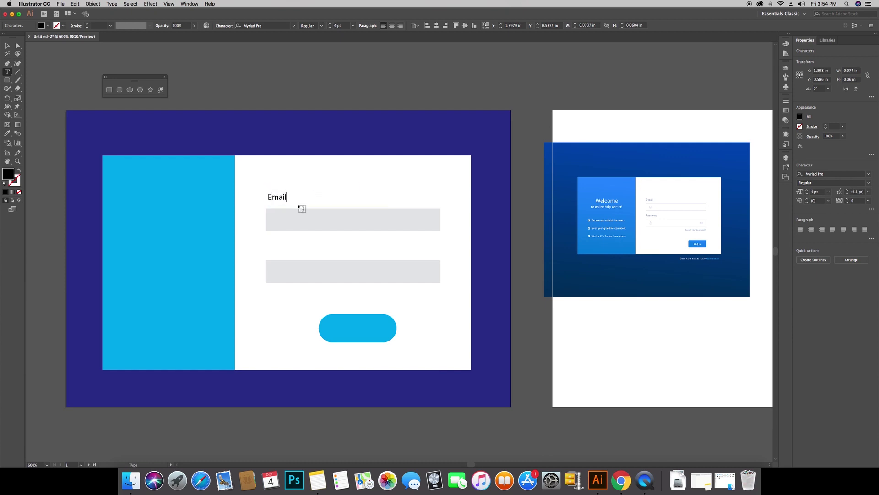
type(" id")
left_click(8, 45)
- Copy the label above the second field and change it to 'Password'
left_click_drag(290, 196, 285, 254)
triple_click(284, 253)
type("Password")
key("Escape")
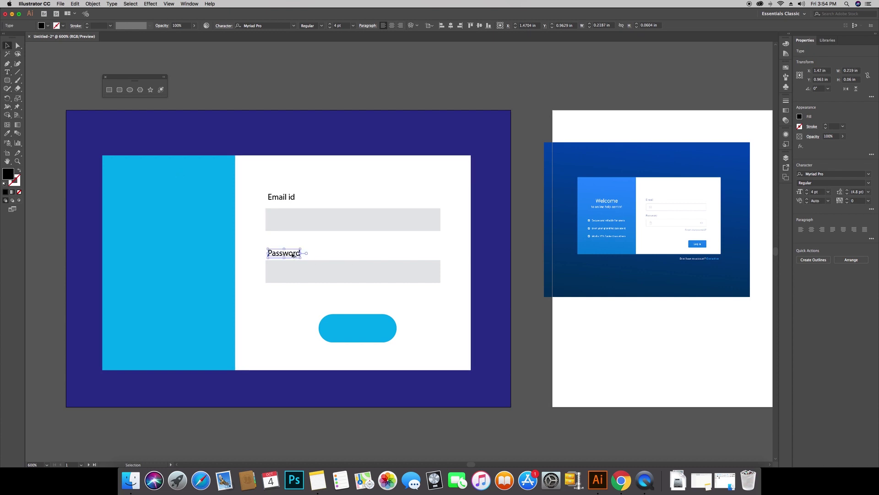
- Copy the label onto the cyan button, change it to 'Login', and make it white
left_click_drag(294, 254, 366, 330)
scroll(366, 331, "down", 1)
double_click(364, 329)
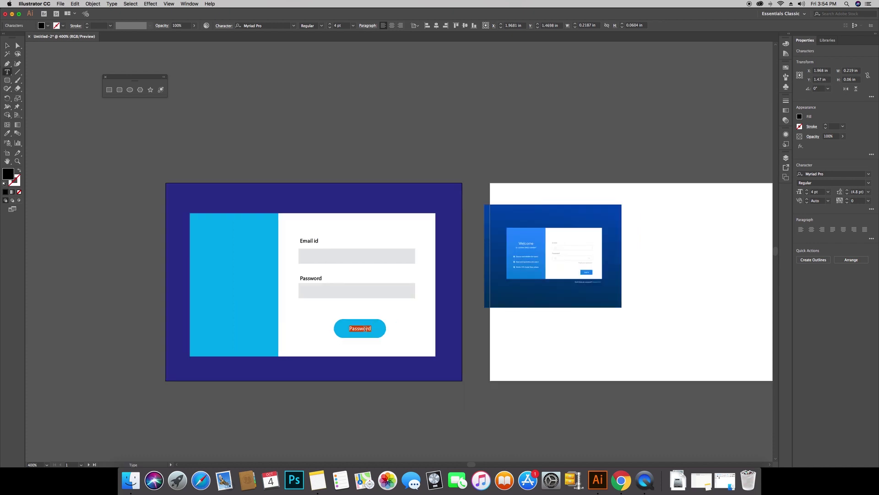
type("Login")
left_click(7, 46)
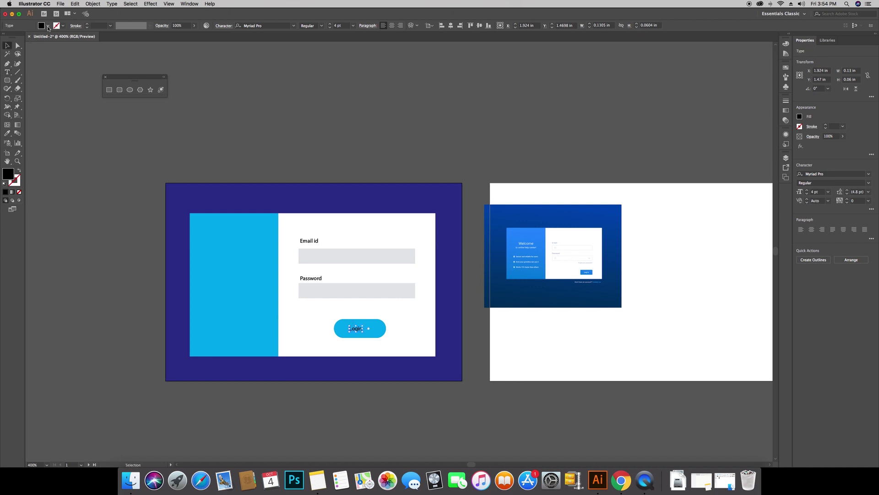
left_click(41, 26)
left_click(15, 37)
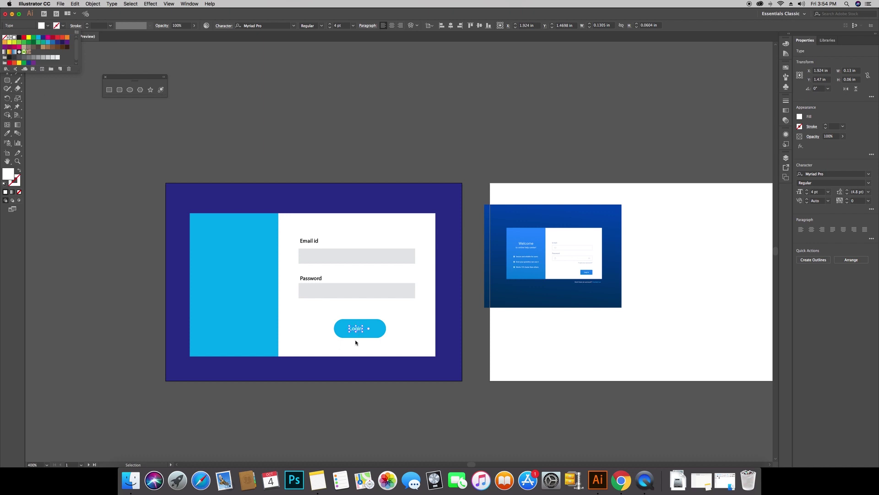
key("Escape")
- Nudge the white Login text right to centre it on the button
key("super+equal")
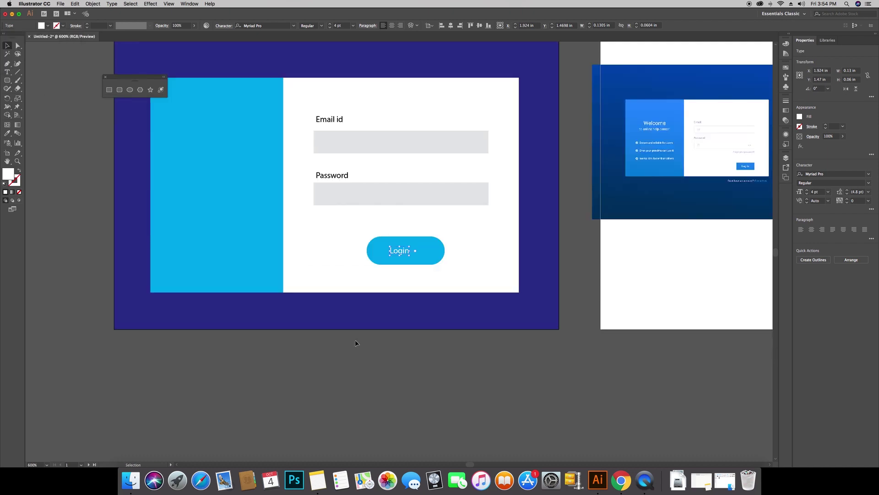
left_click_drag(426, 367, 426, 412)
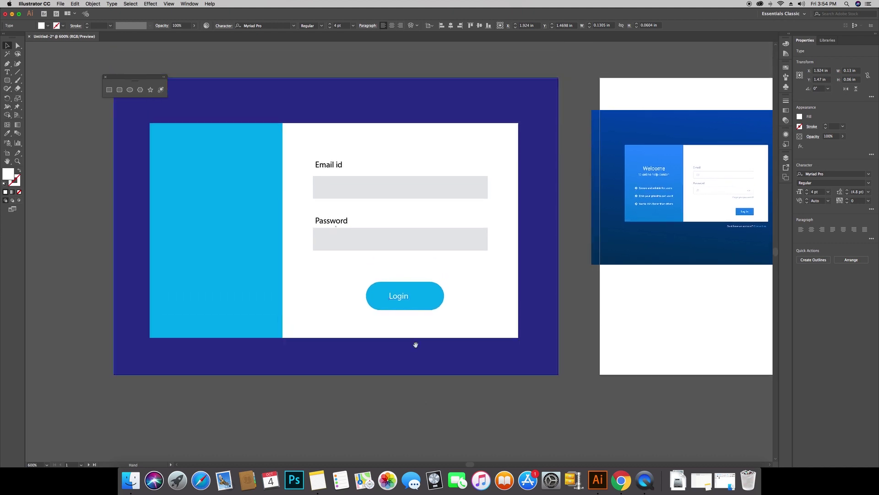
left_click_drag(412, 345, 414, 354)
left_click_drag(400, 323, 406, 323)
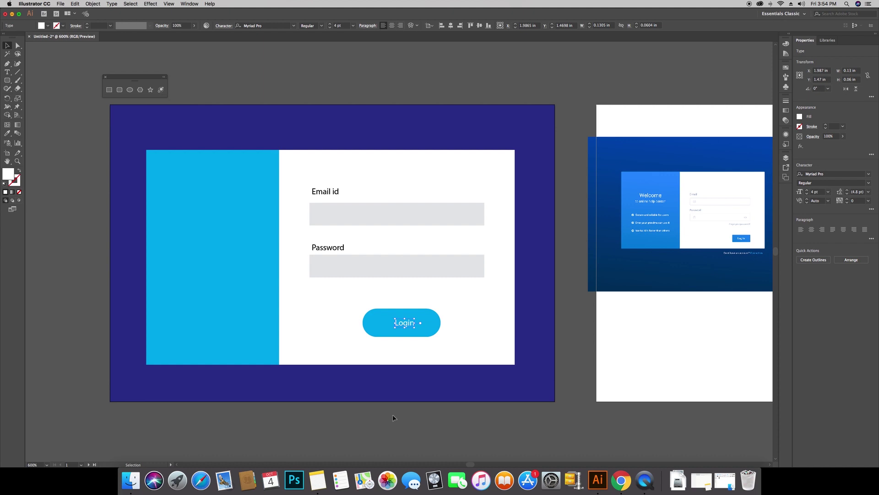
left_click(393, 415)
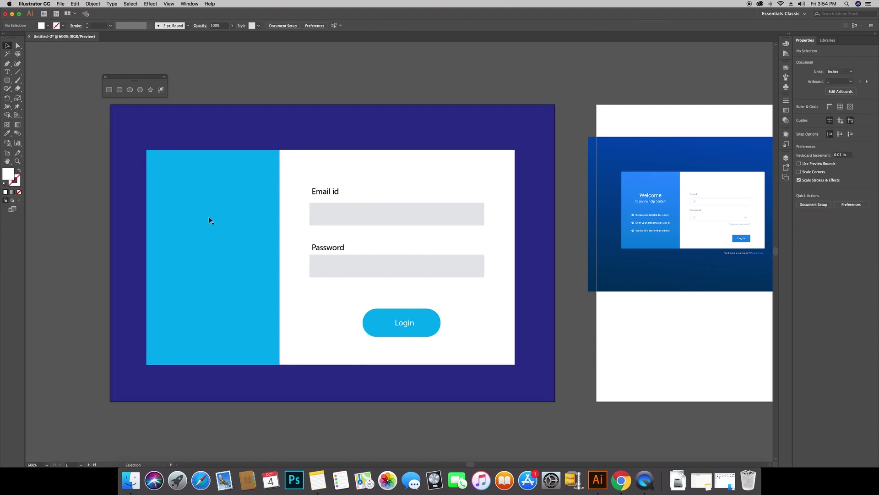
- Add a Lorem ipsum placeholder text area inside the cyan left panel, filled white
left_click(7, 72)
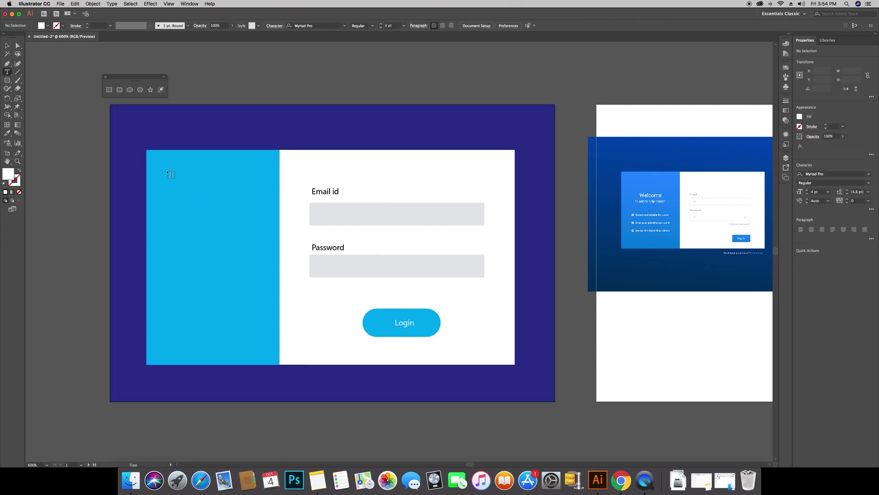
left_click_drag(167, 169, 260, 351)
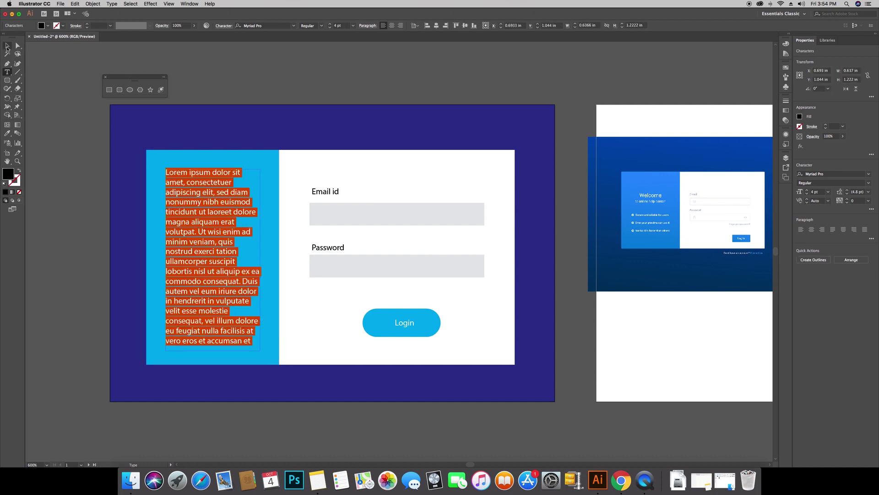
left_click(7, 45)
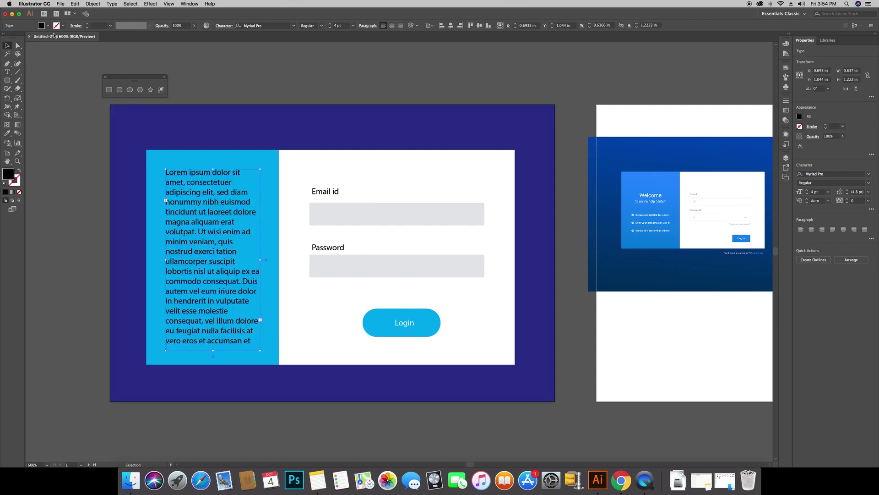
left_click(48, 26)
left_click(14, 37)
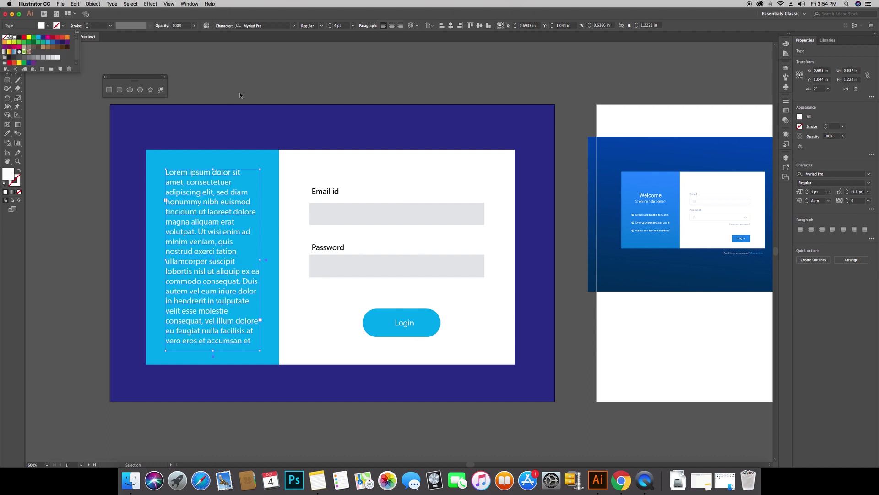
left_click(250, 88)
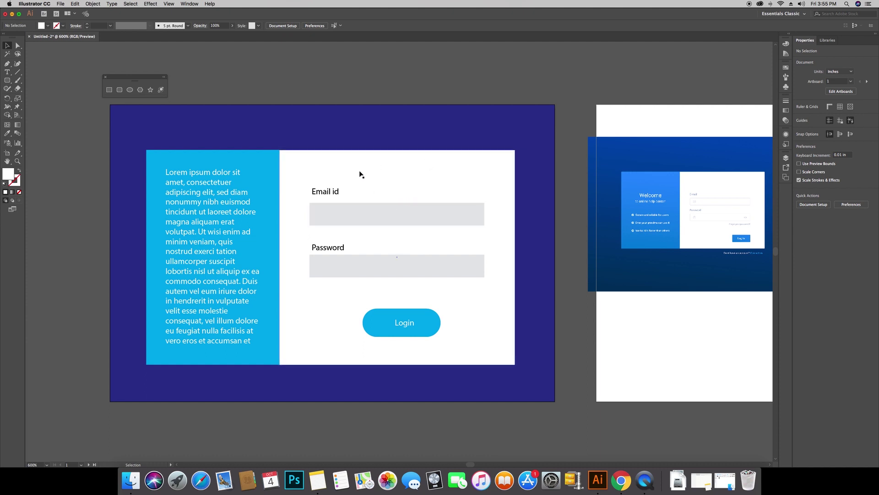
- Move the Login button, field labels and fields lower, nudging the Email id field toward Password
left_click(405, 326)
left_click_drag(434, 330, 428, 347)
left_click(356, 263)
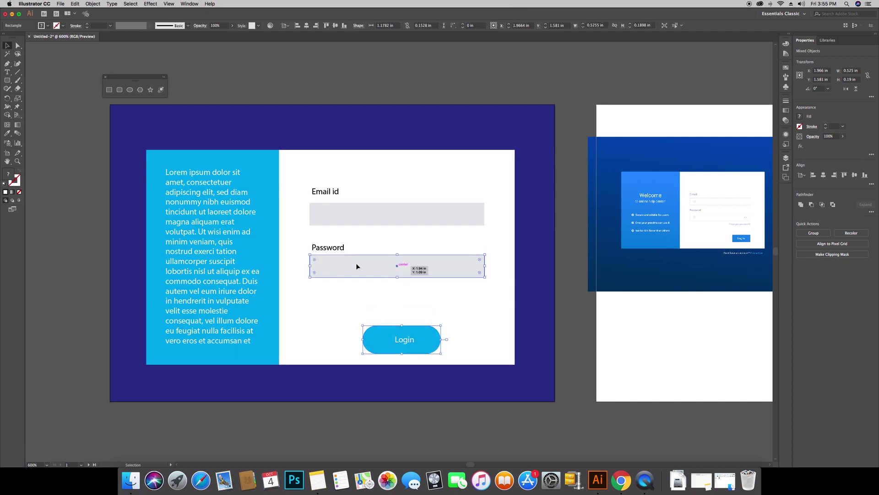
left_click(336, 249, "shift")
left_click(337, 212, "shift")
left_click(323, 193, "shift")
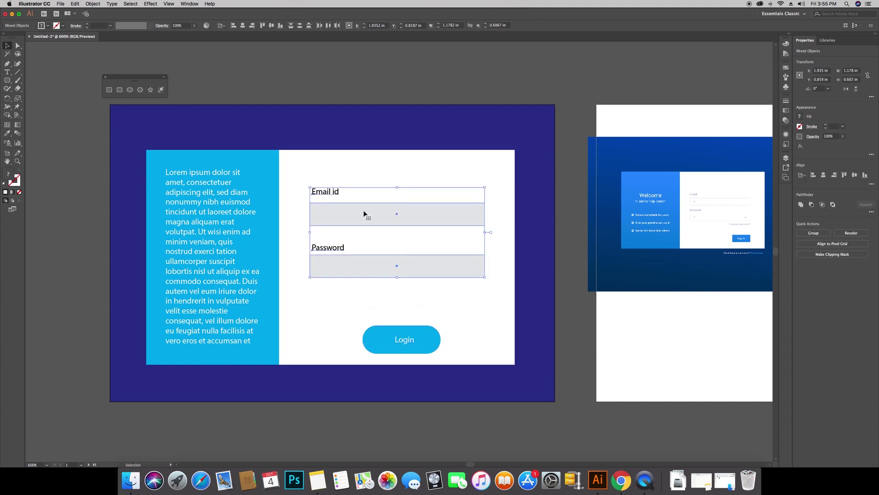
left_click_drag(365, 214, 365, 254)
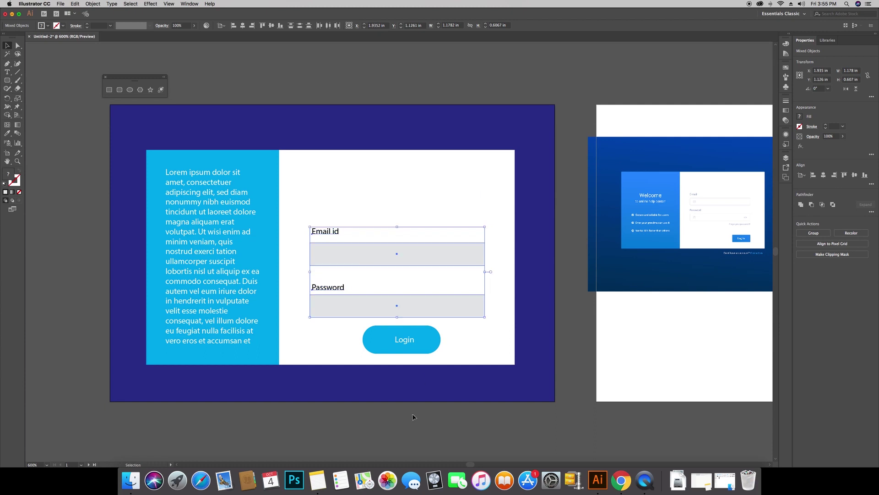
left_click(392, 433)
left_click(352, 254)
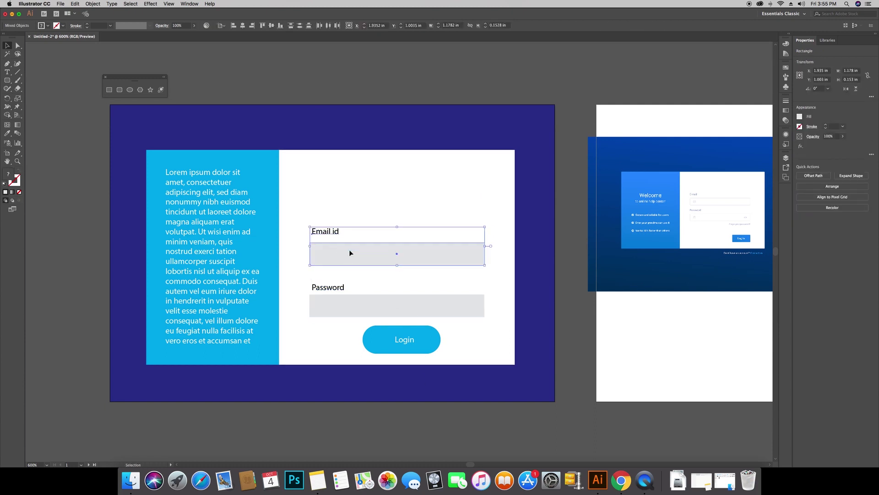
left_click_drag(350, 253, 353, 260)
left_click(344, 415)
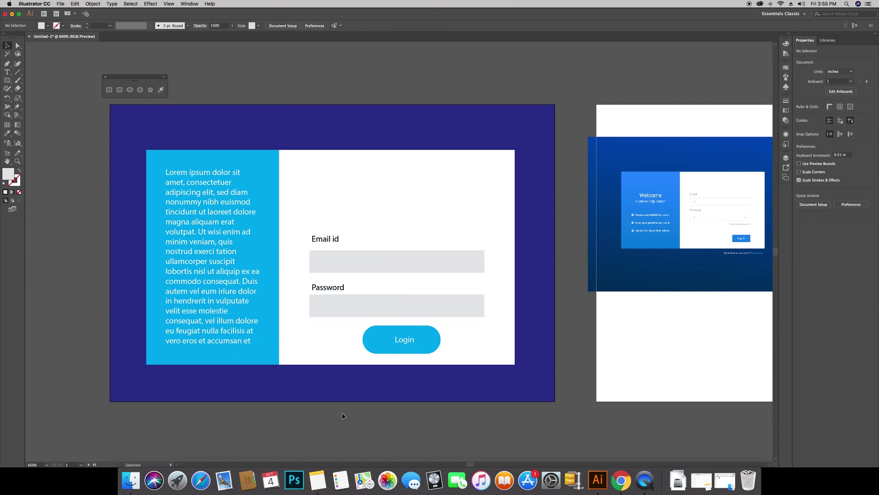
- Draw a circle avatar centred above the Email id field and give it a black outline
left_click(130, 90)
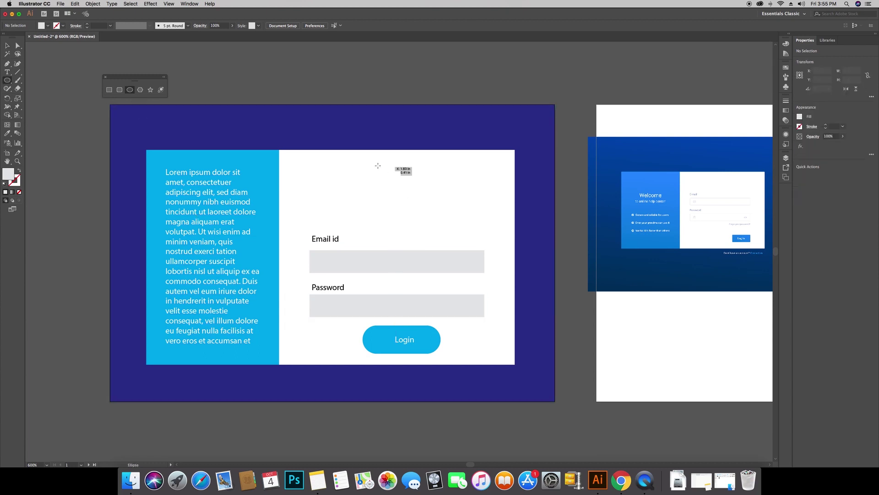
left_click_drag(378, 166, 431, 223)
key("c")
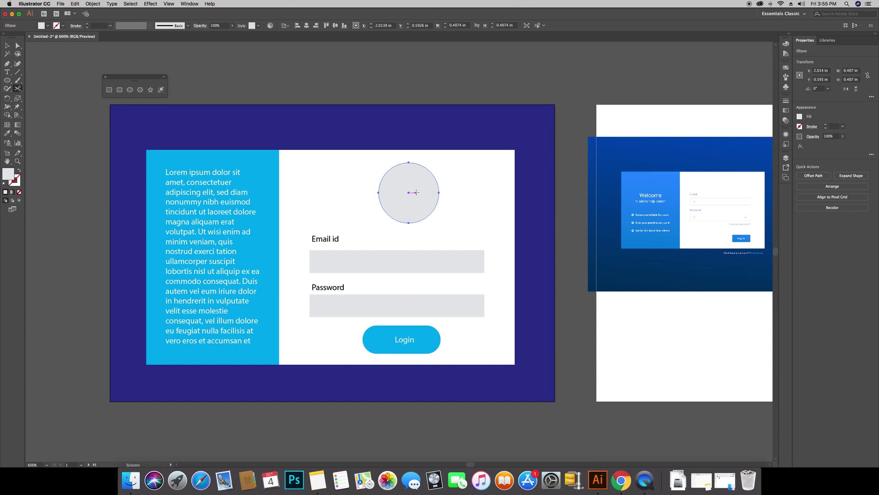
left_click(7, 45)
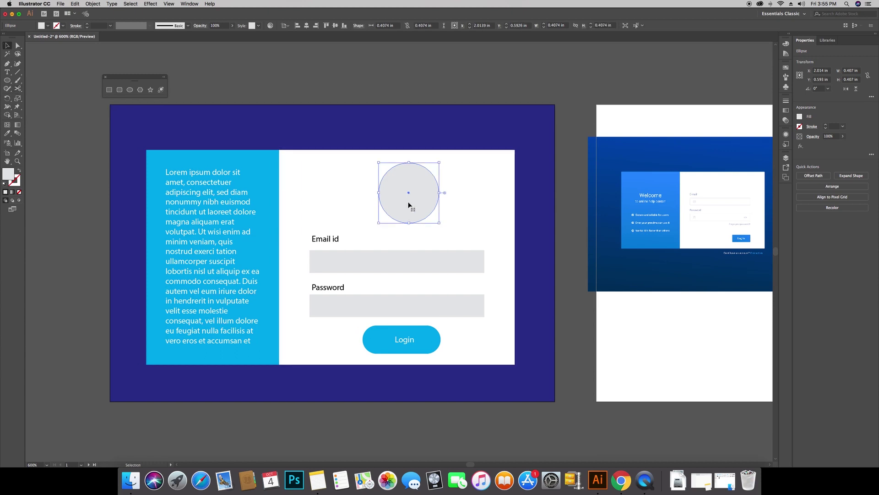
left_click_drag(409, 205, 401, 203)
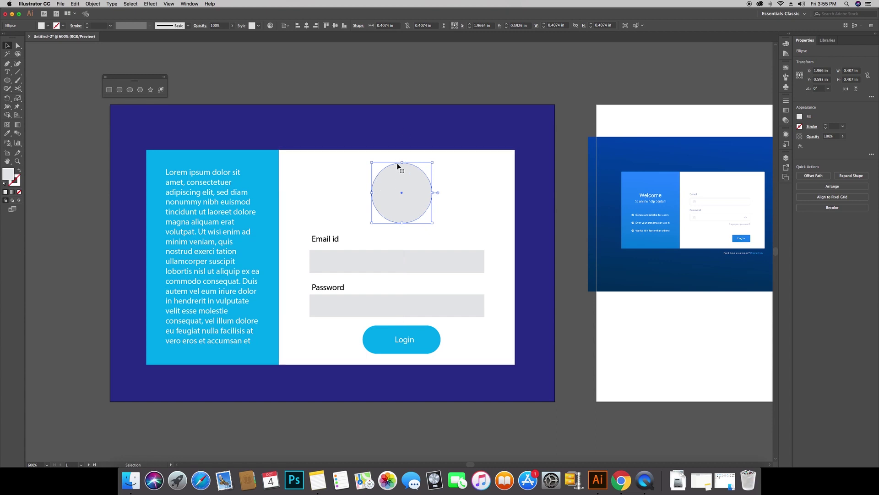
left_click(63, 26)
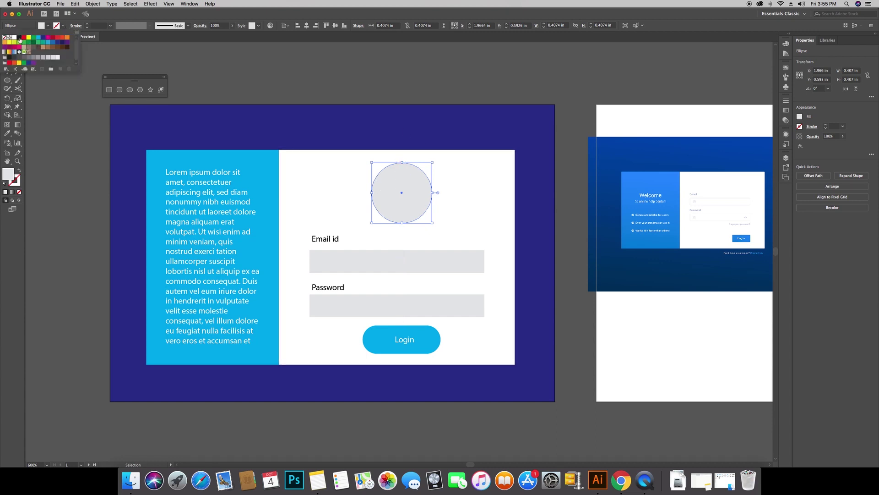
left_click(19, 38)
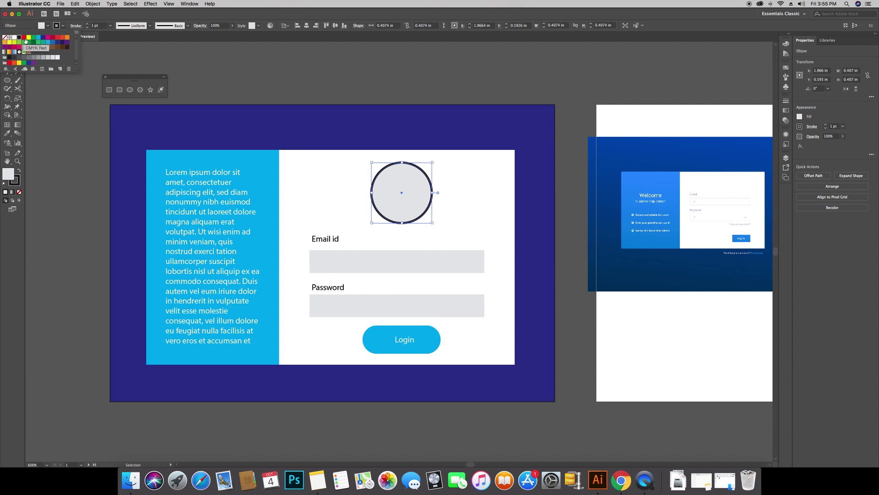
left_click(414, 75)
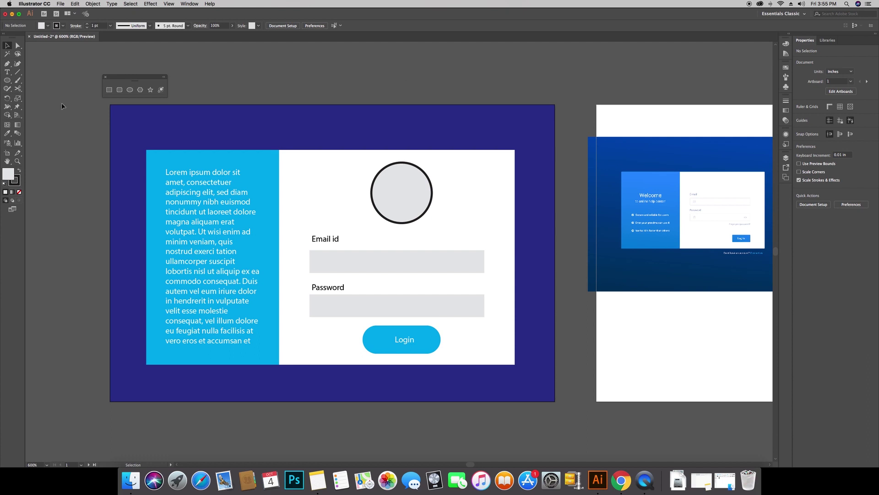
- Fill the background rectangle with the K=90 dark grey swatch
left_click(213, 129)
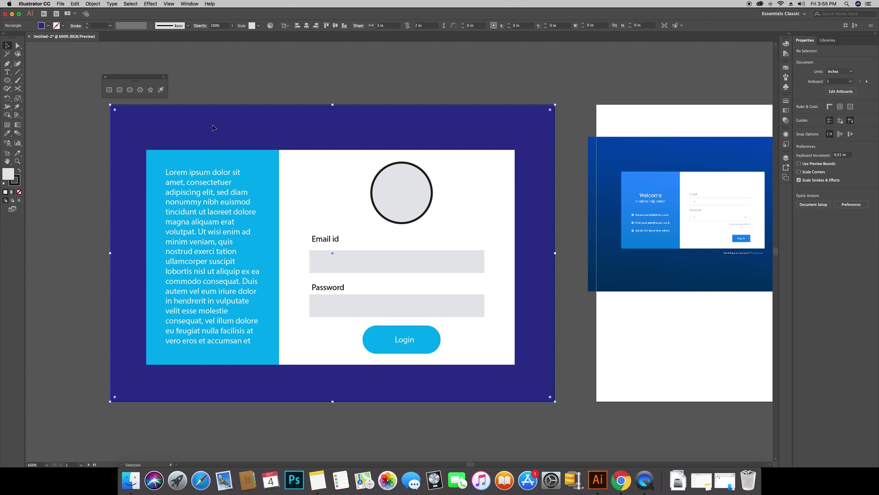
left_click(47, 26)
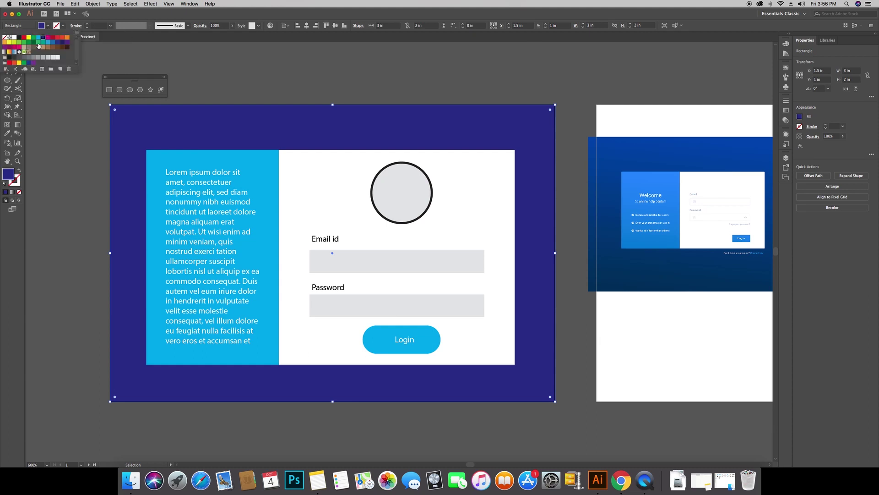
left_click(16, 60)
left_click(49, 28)
- Fill the left panel and the Login button with near-black
left_click(263, 156)
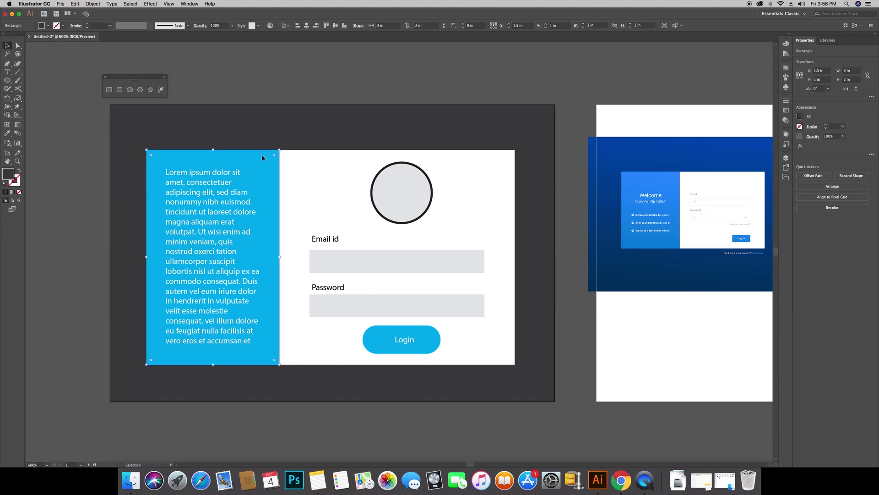
left_click(48, 26)
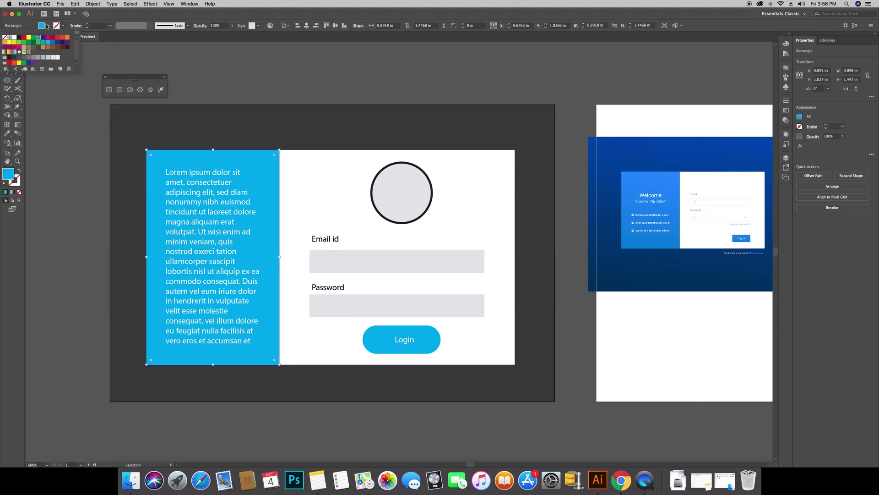
left_click(18, 37)
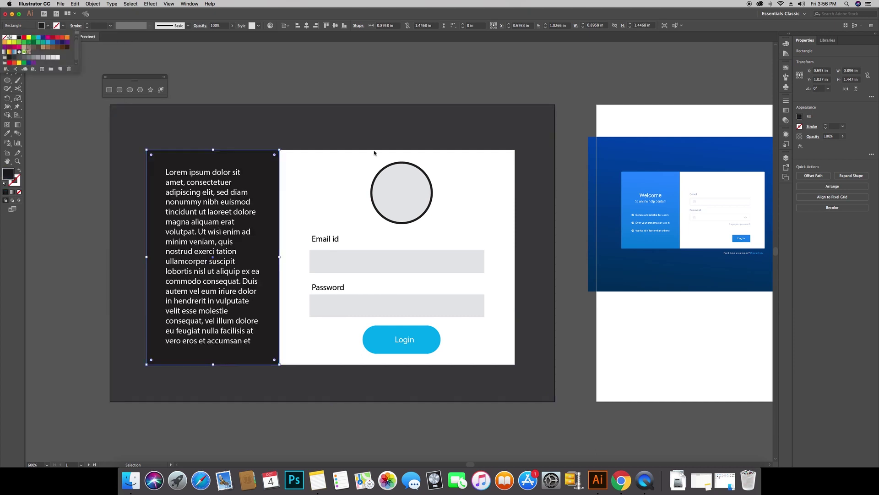
left_click(384, 331)
left_click(47, 26)
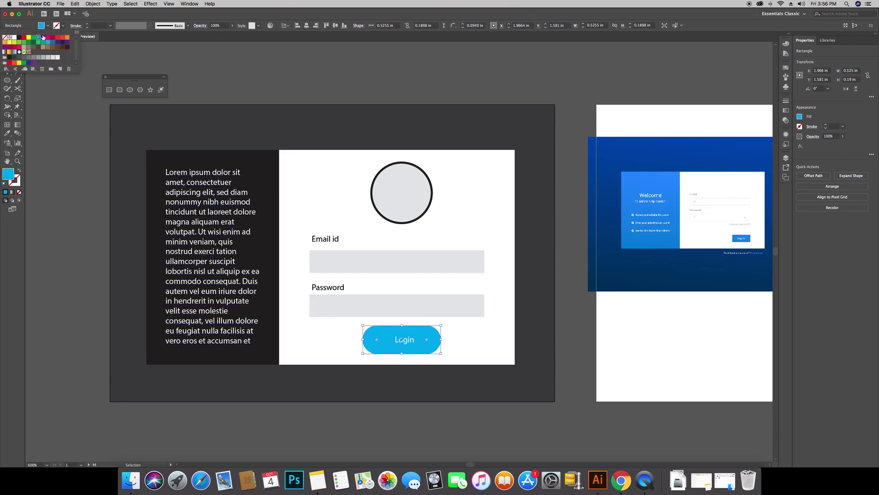
left_click(19, 37)
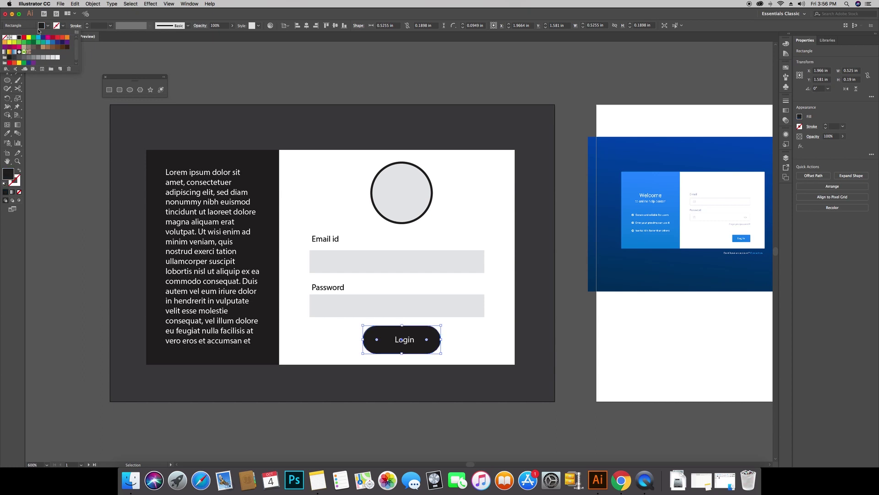
left_click(245, 91)
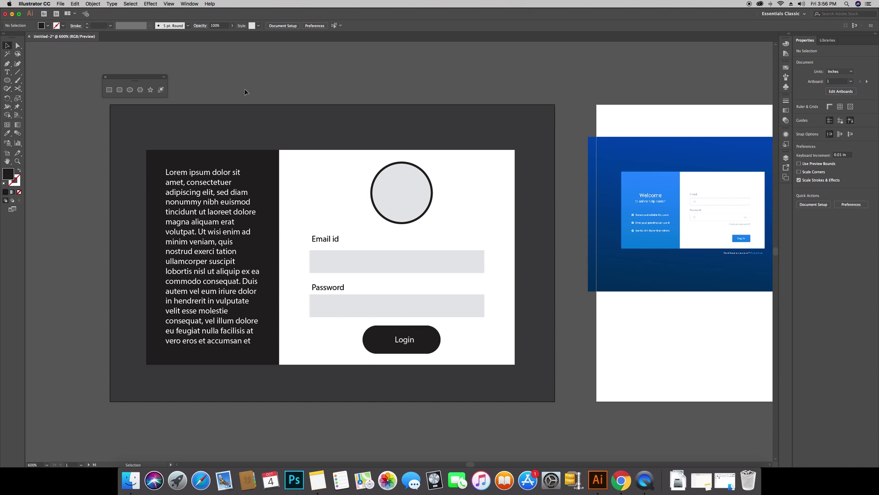
- Change the background rectangle's fill to near-black
left_click(266, 139)
left_click(47, 26)
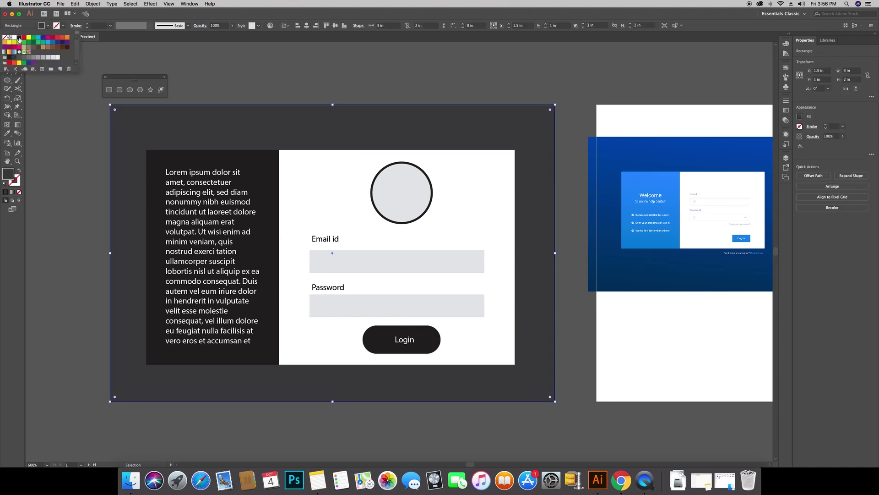
left_click(18, 39)
- Fill the left text panel with a medium grey swatch
left_click(245, 158)
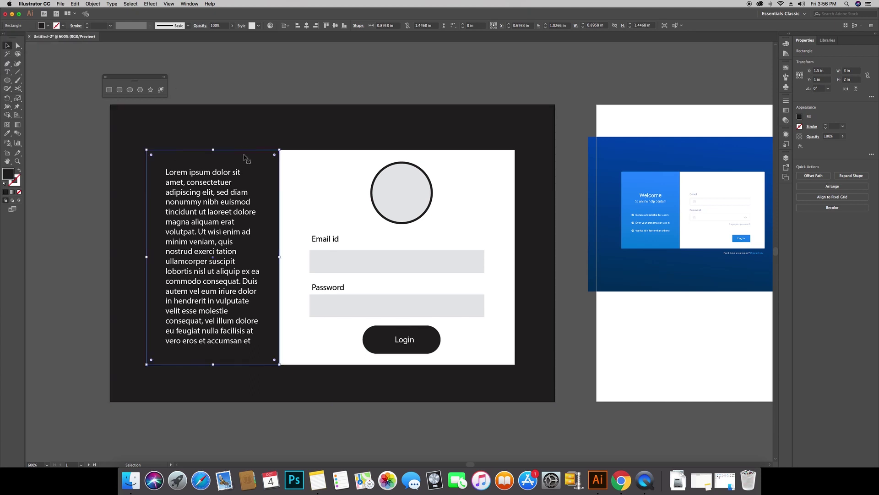
left_click(48, 26)
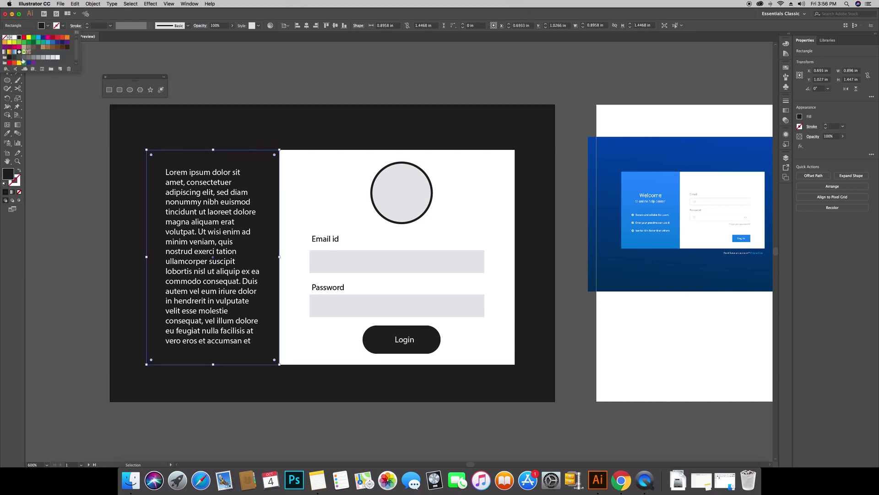
left_click(24, 58)
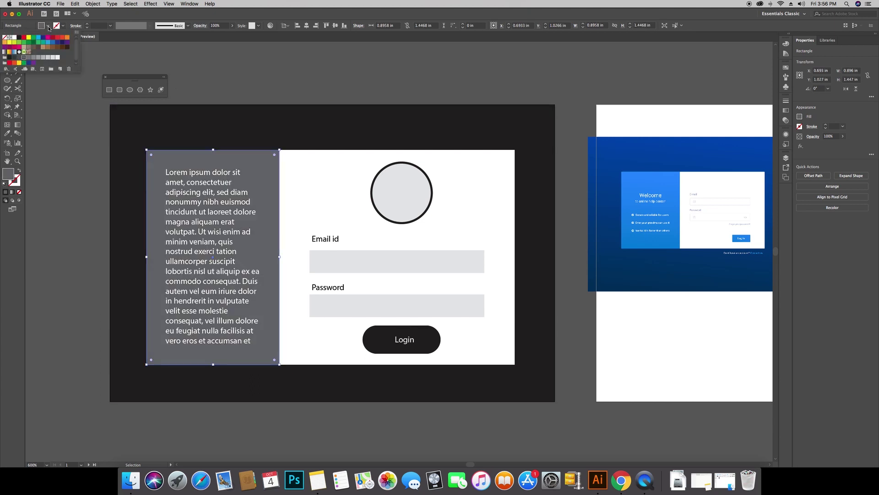
left_click(285, 61)
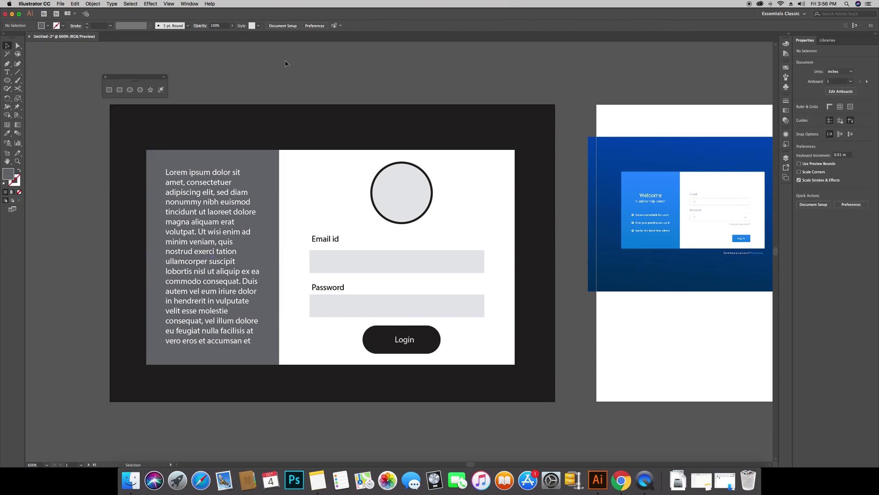